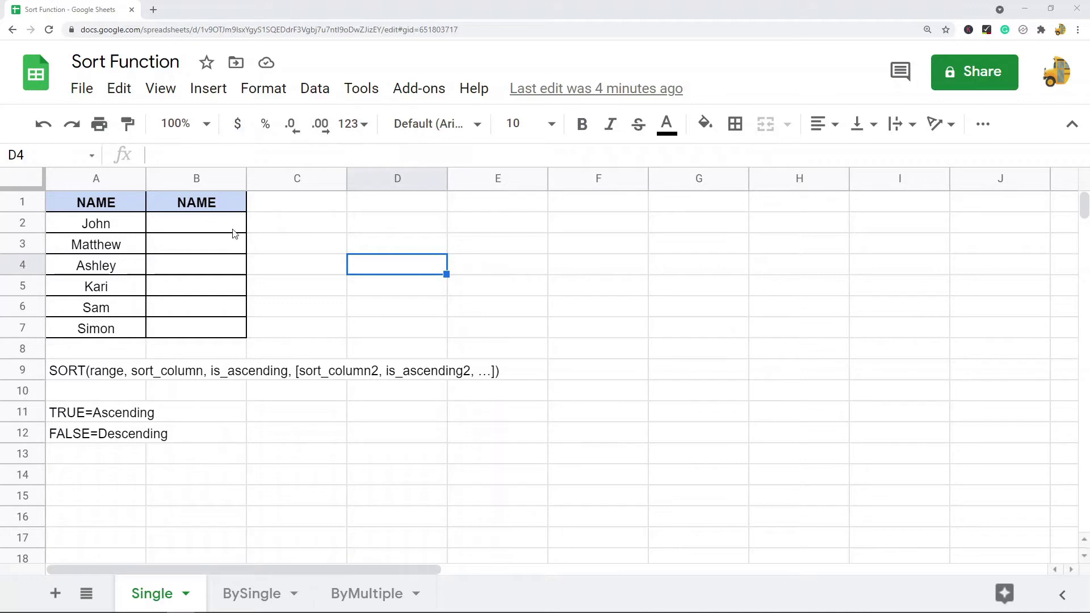
- Open the Data menu to show the Sort sheet, Sort range and filter options
left_click(310, 94)
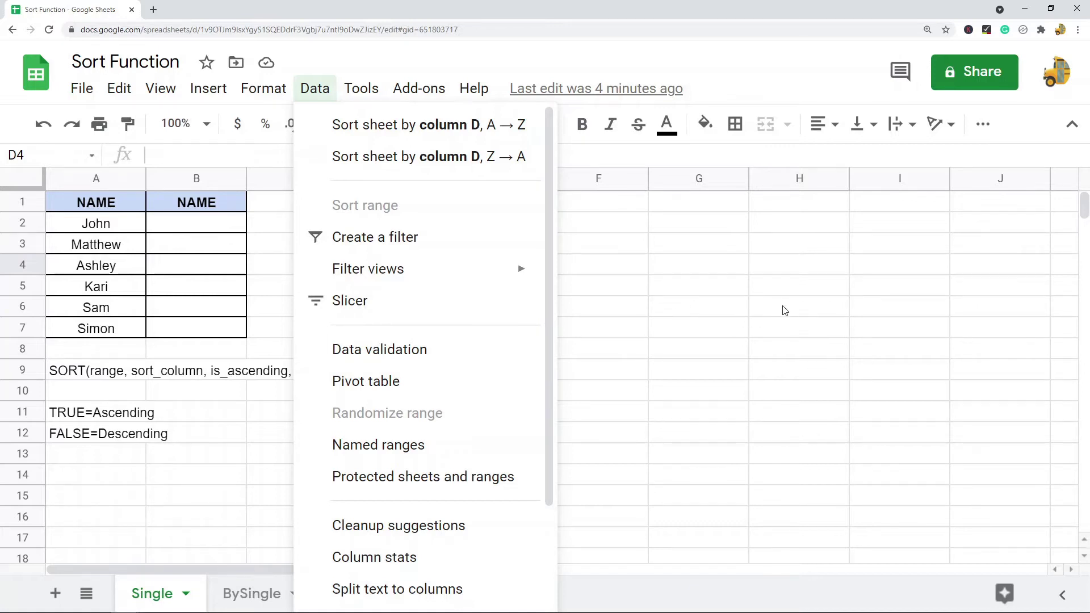
- Close the Data menu and review the A2:A7 names, A9 SORT syntax, and TRUE/FALSE notes
left_click(706, 333)
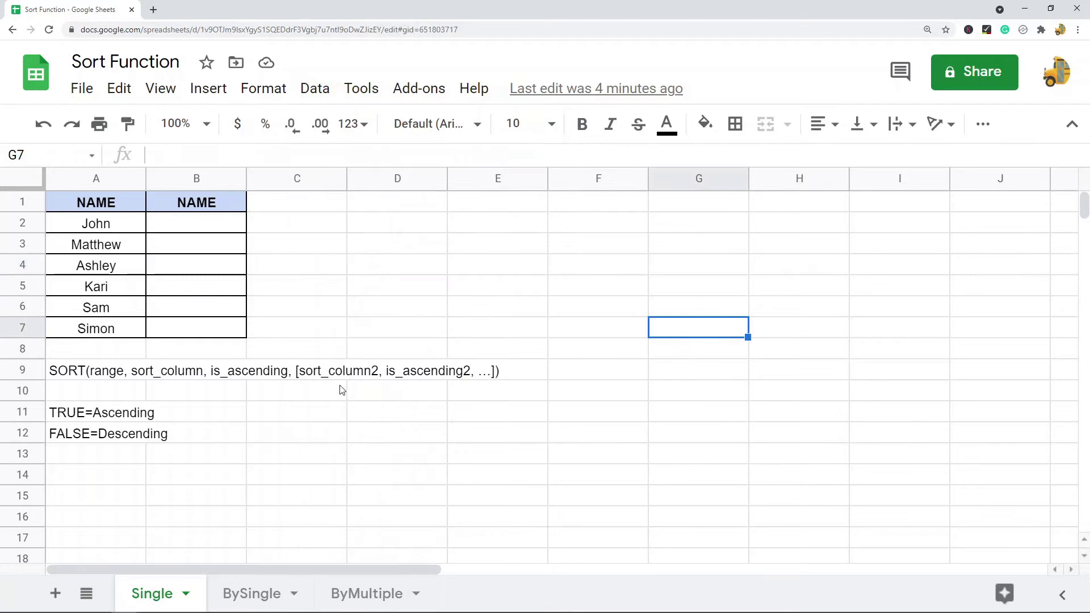
left_click_drag(109, 228, 116, 333)
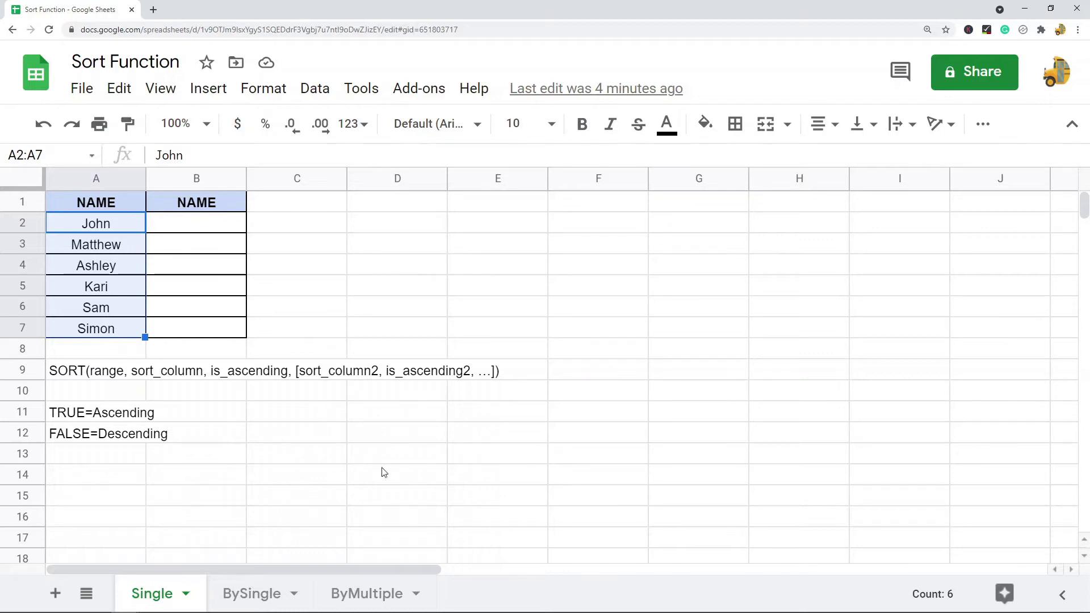
left_click(81, 373)
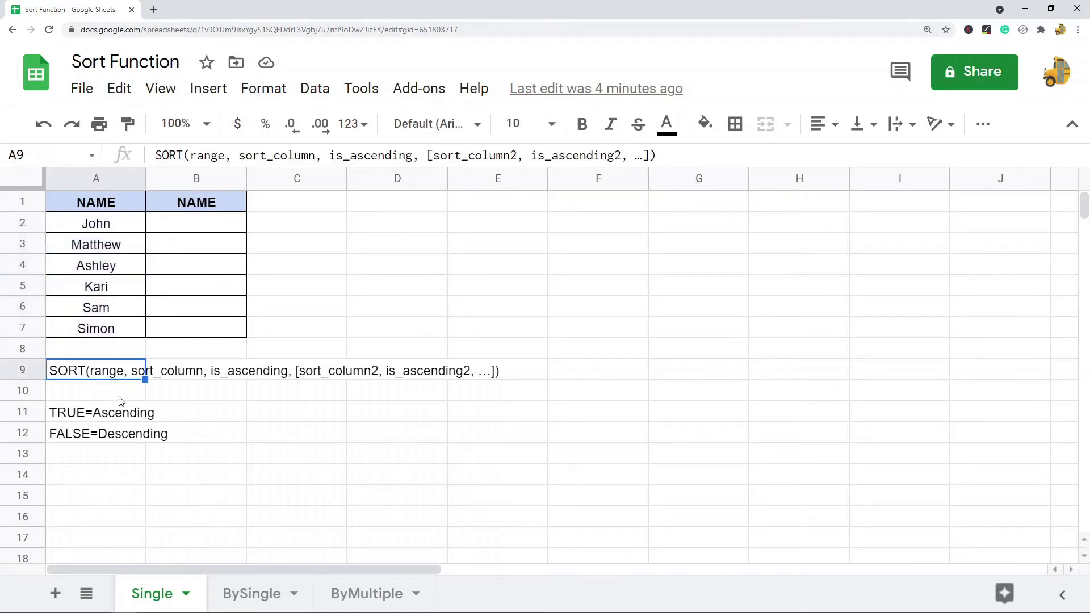
left_click(241, 399)
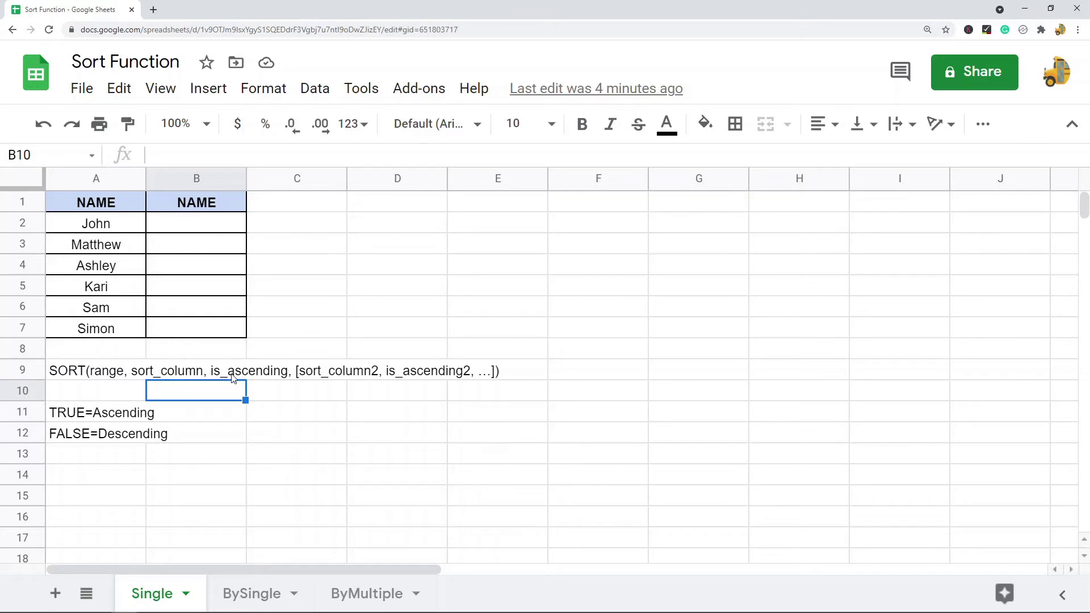
left_click(118, 421)
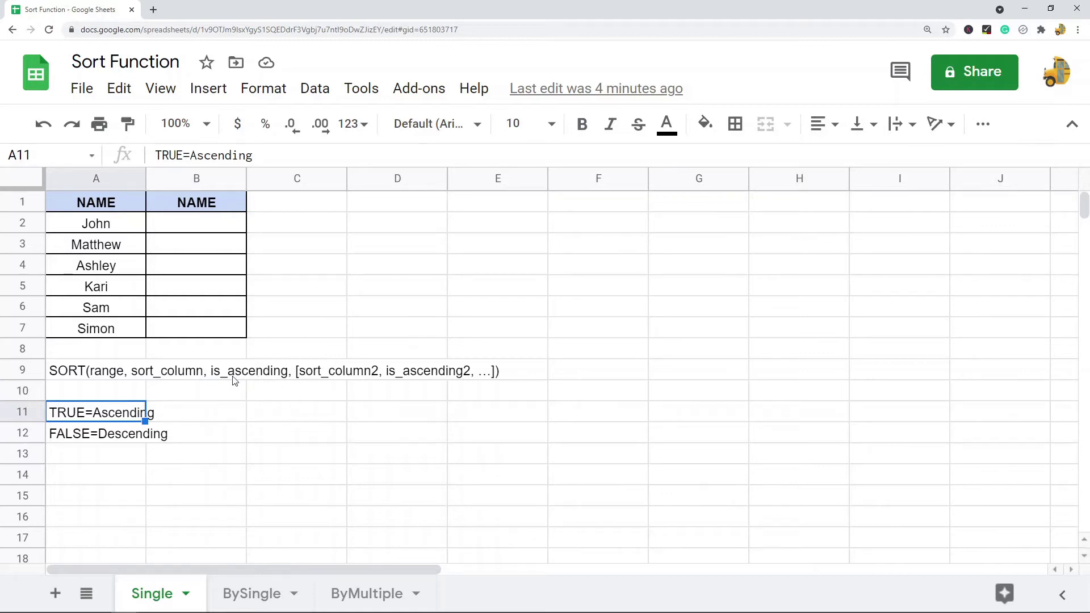
left_click(132, 438)
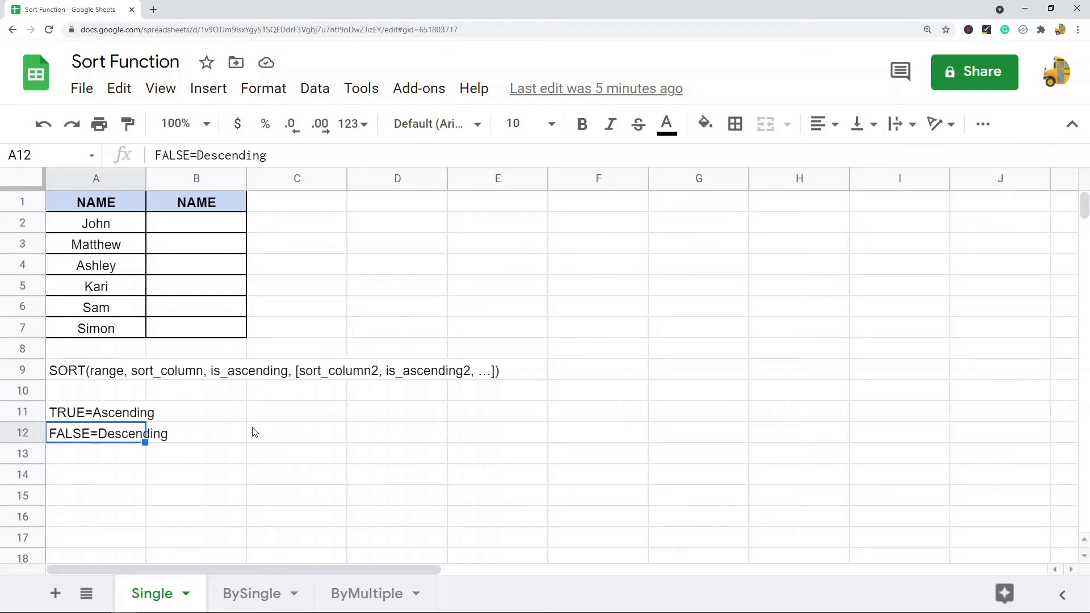
- Enter =SORT(A2:A7) in B2 to list the names alphabetically
double_click(192, 224)
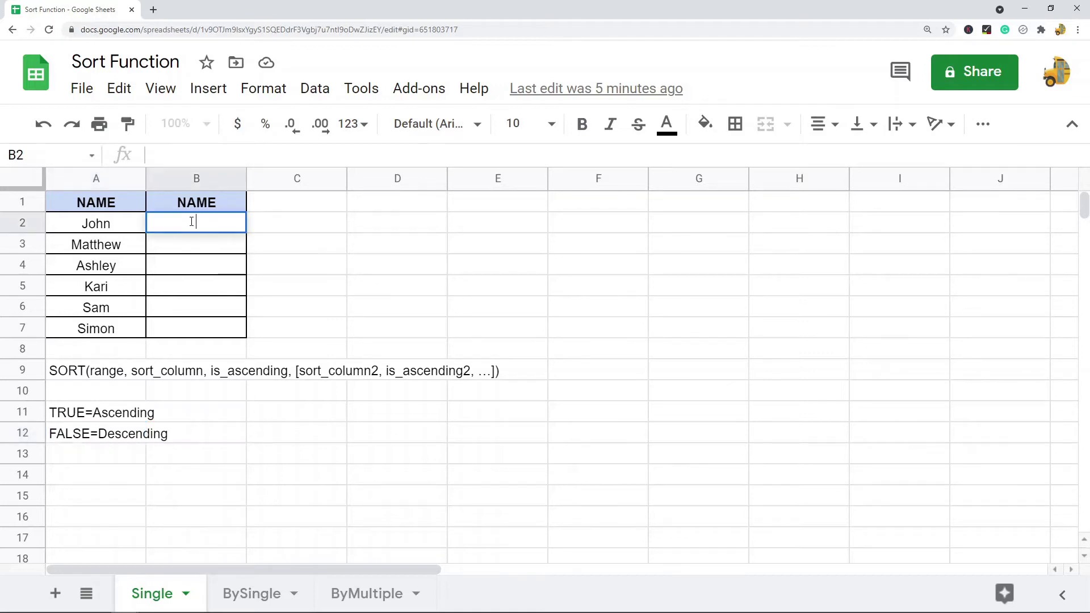
type("=sort")
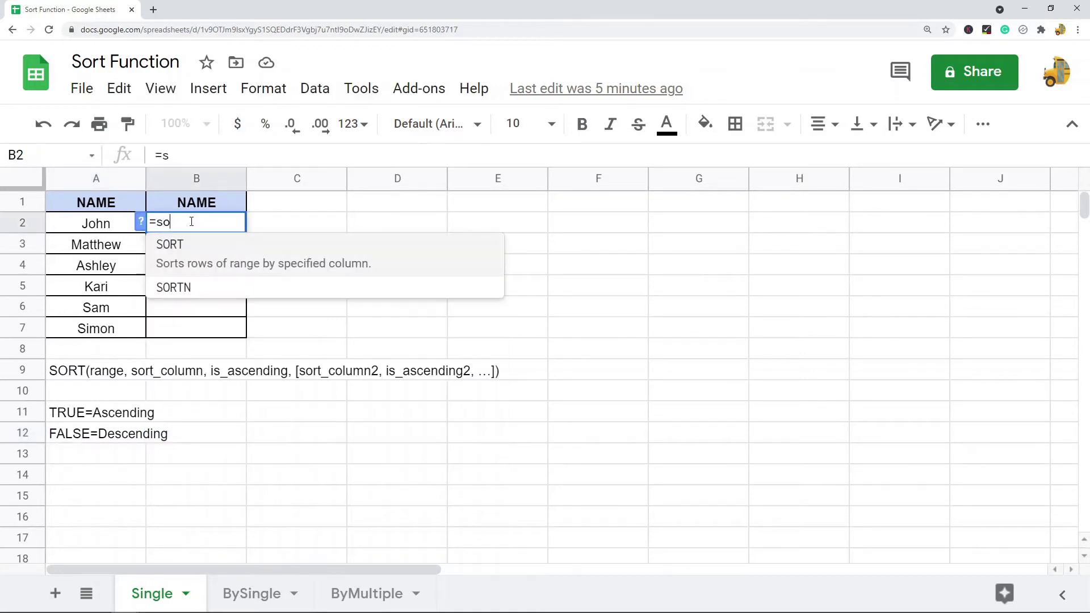
left_click(429, 250)
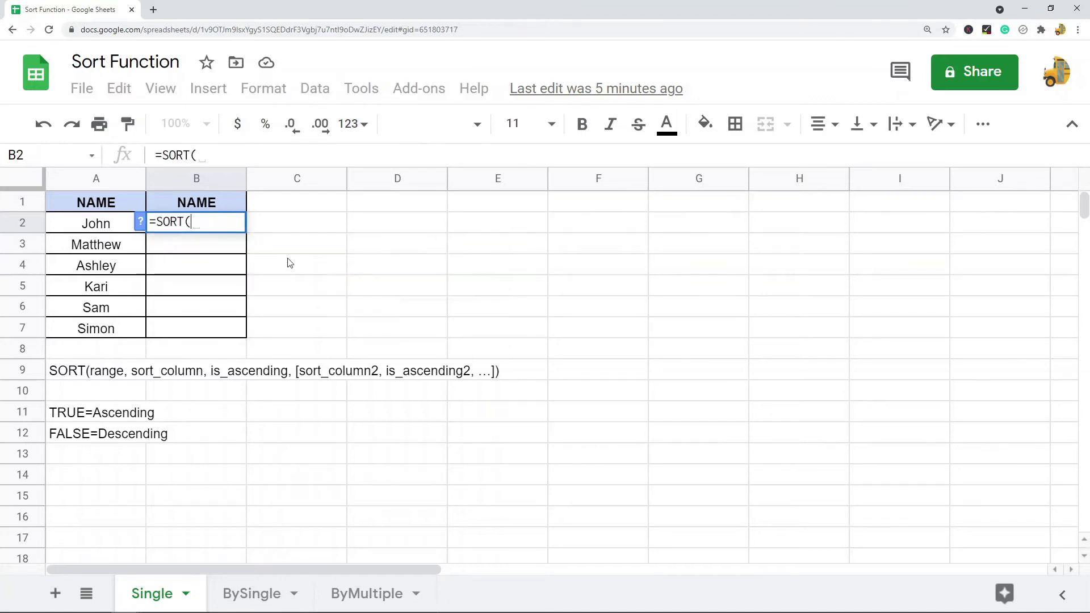
left_click(106, 230)
left_click_drag(108, 334, 108, 335)
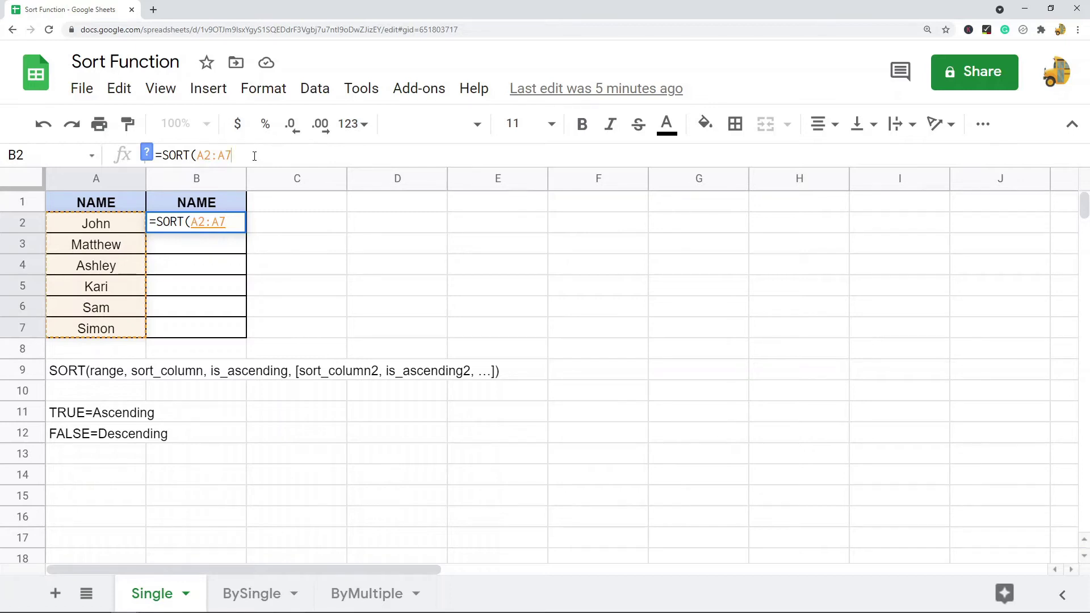
type(")")
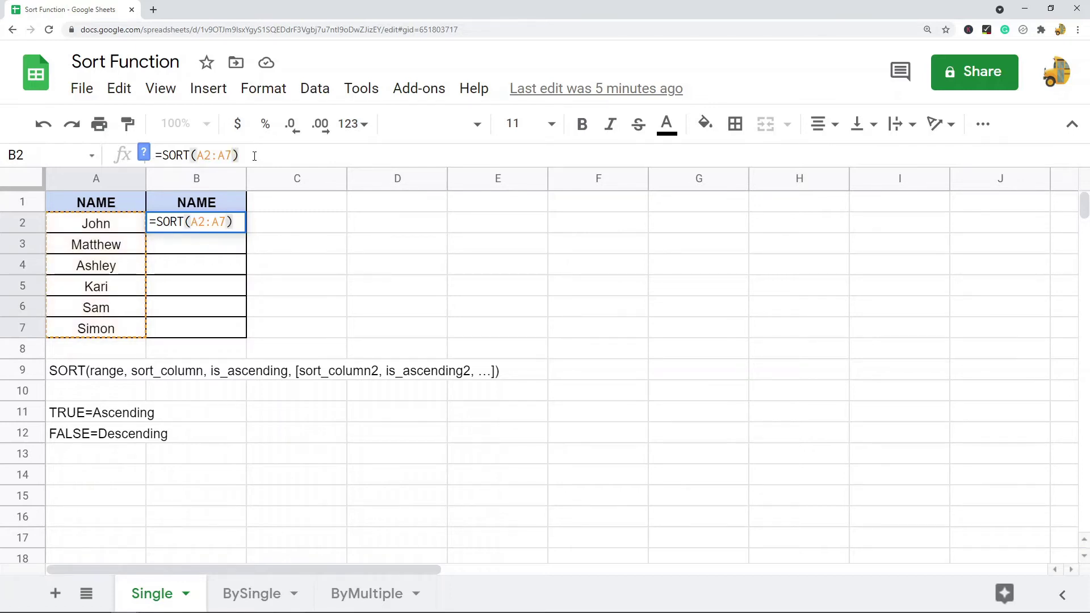
key("Return")
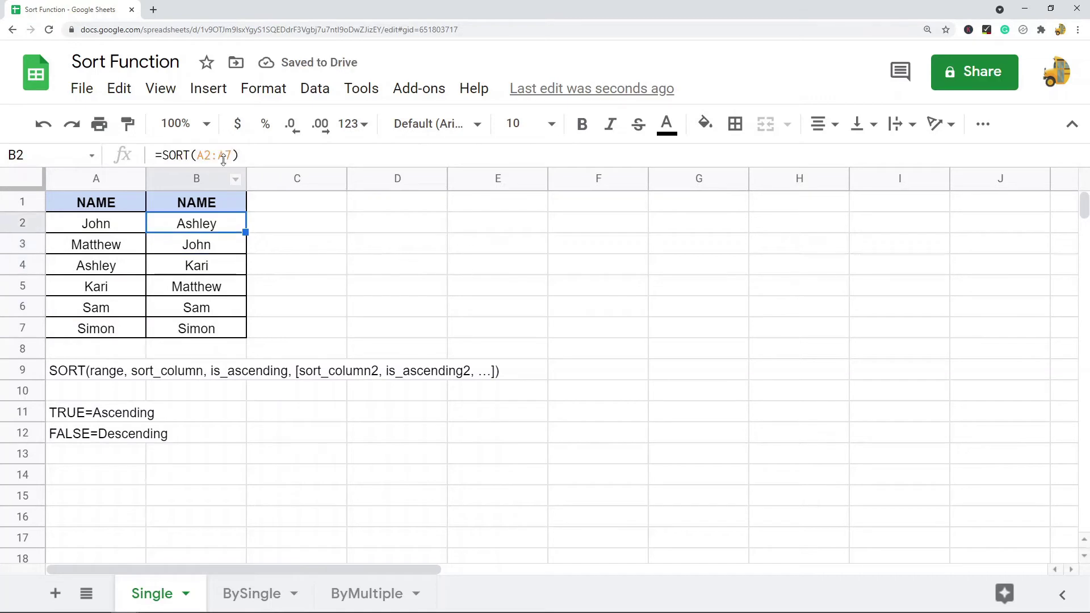
- Extend the B2 formula to =SORT(A2:A7,1,TRUE) with explicit ascending arguments
left_click(194, 226)
left_click(231, 157)
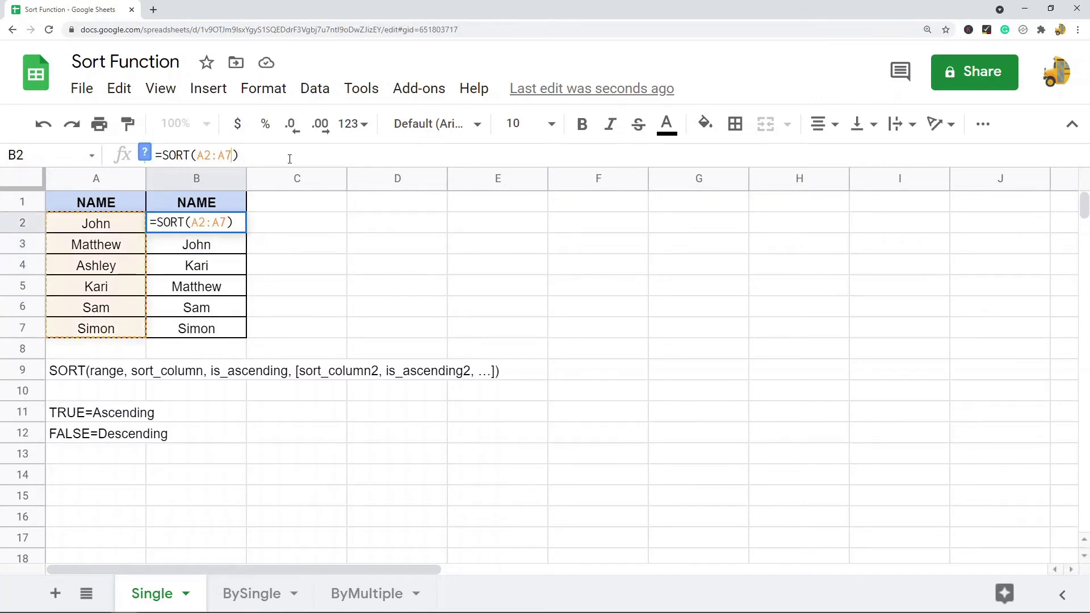
type(",1,")
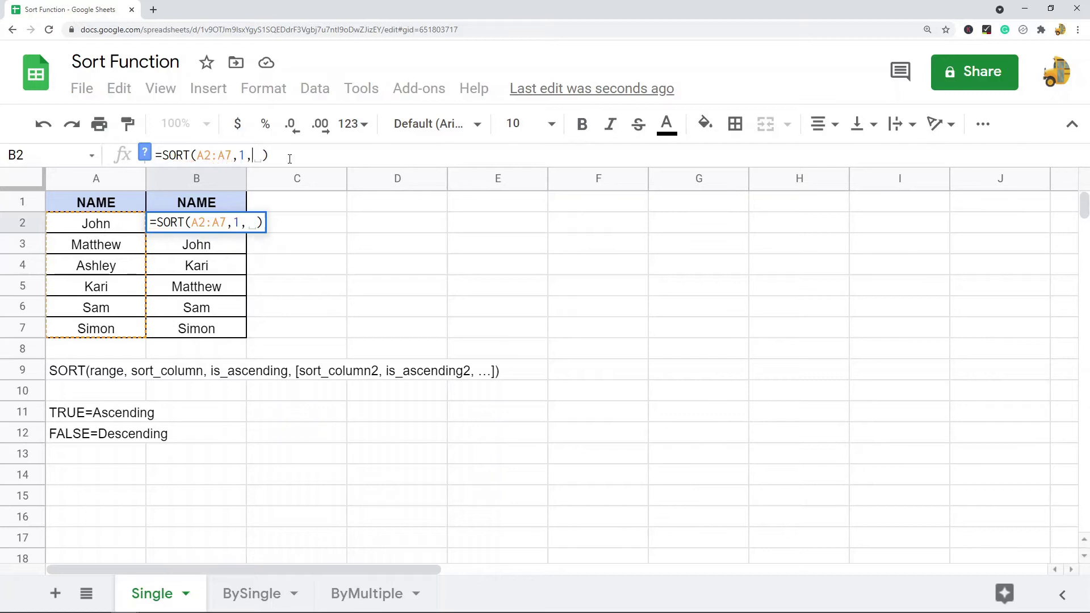
type("TRUE")
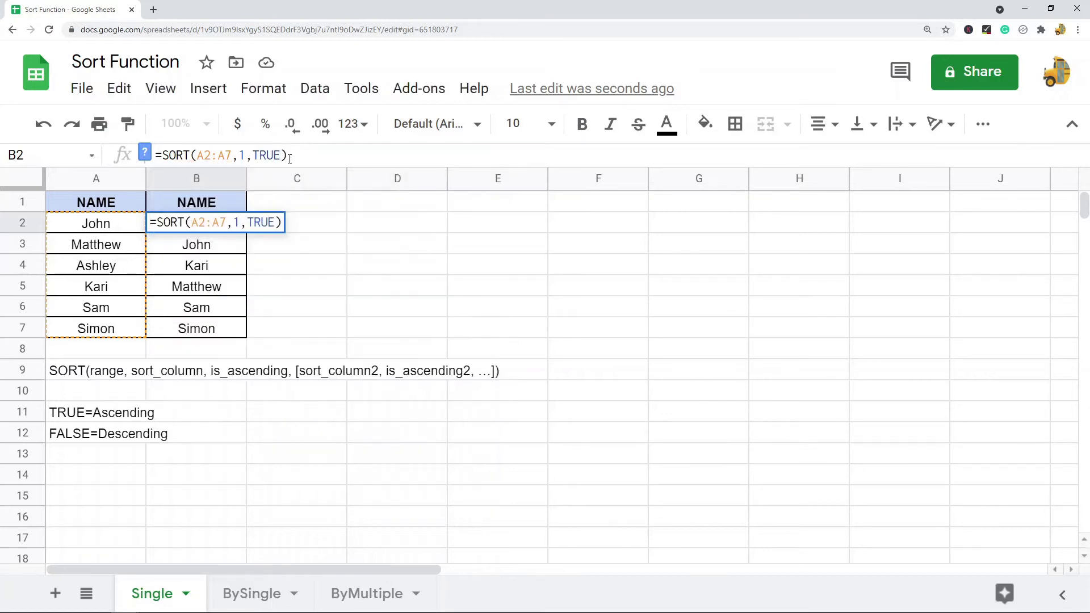
key("Return")
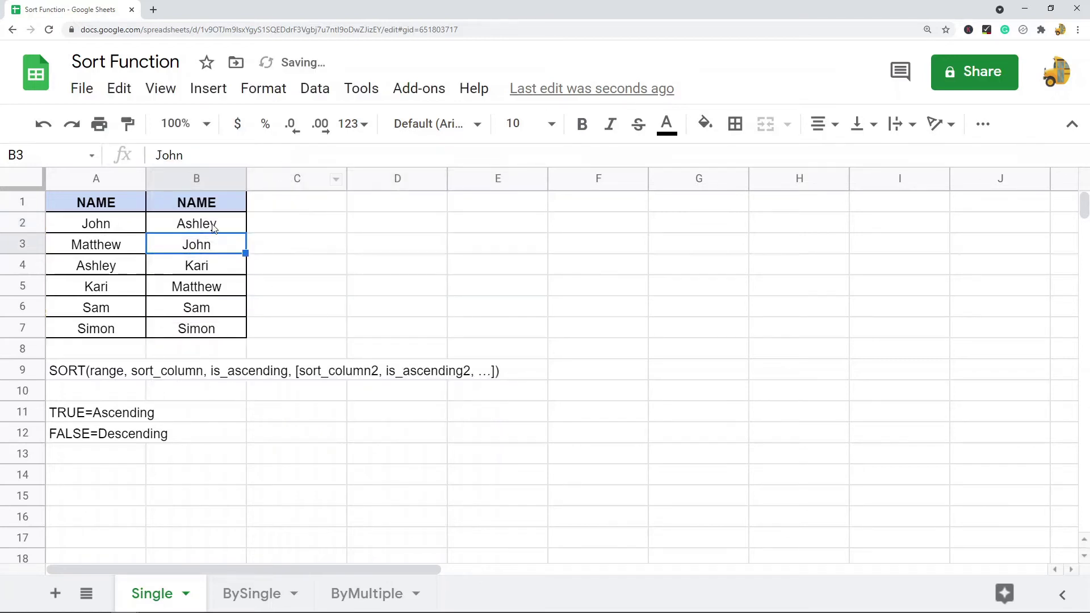
- Change the B2 formula to =SORT(A2:A7,1,FALSE) for descending order
left_click(214, 227)
left_click(256, 155)
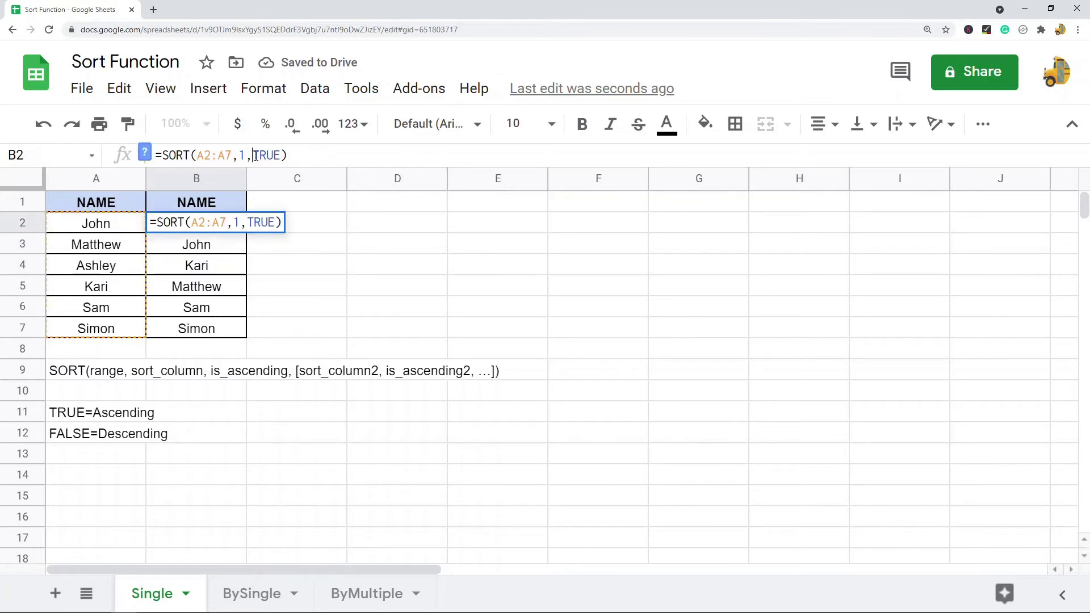
left_click_drag(255, 155, 278, 155)
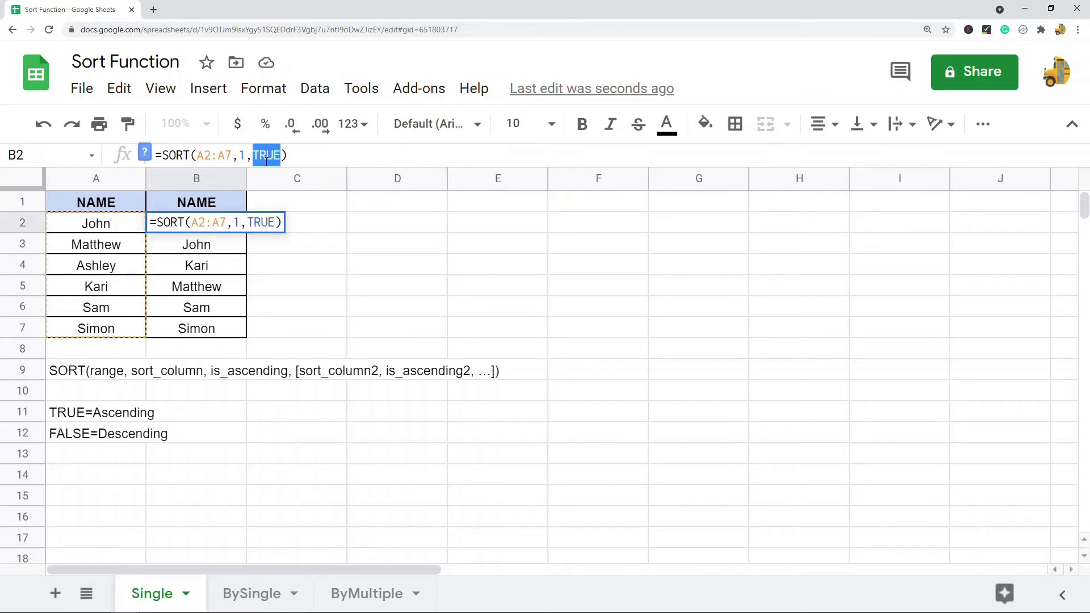
type("FALSE")
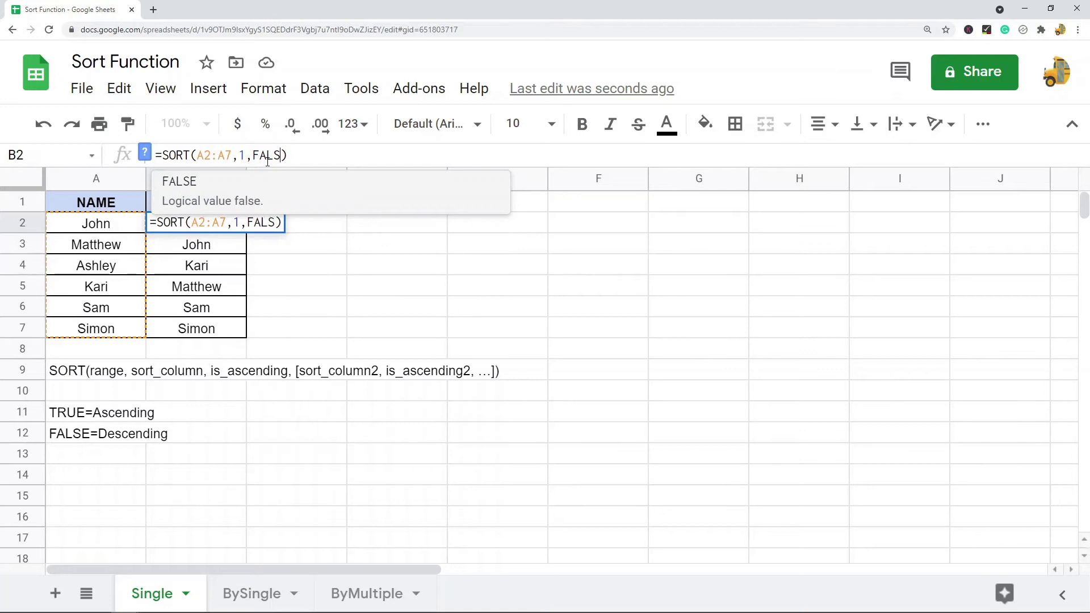
key("Return")
- Review the formula's A2:A7 range, sort column 1 and FALSE order arguments
left_click(224, 230)
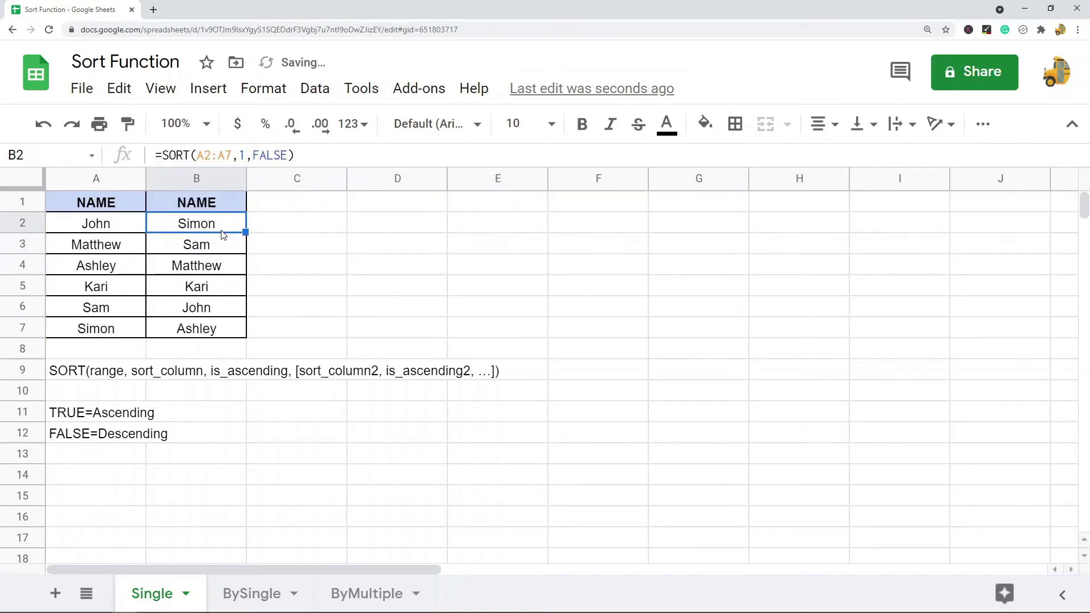
left_click_drag(231, 156, 196, 156)
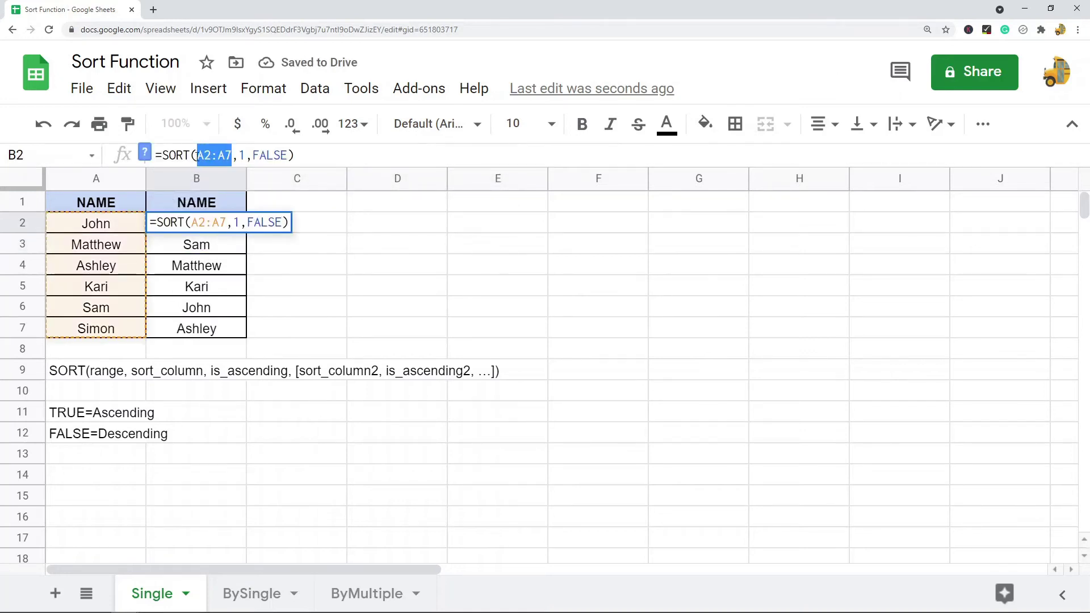
double_click(243, 155)
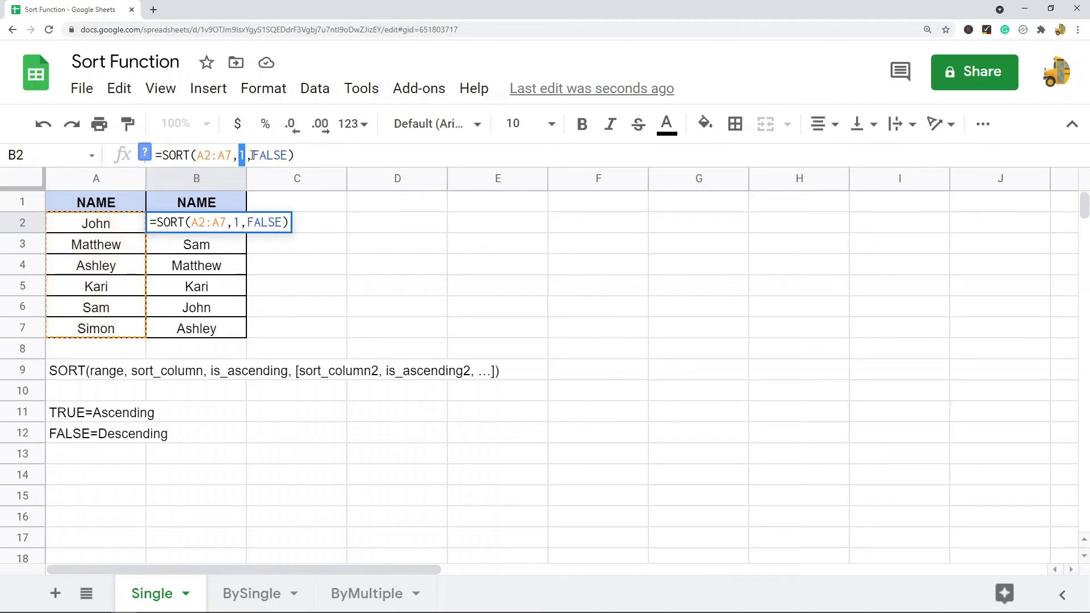
left_click_drag(252, 155, 290, 155)
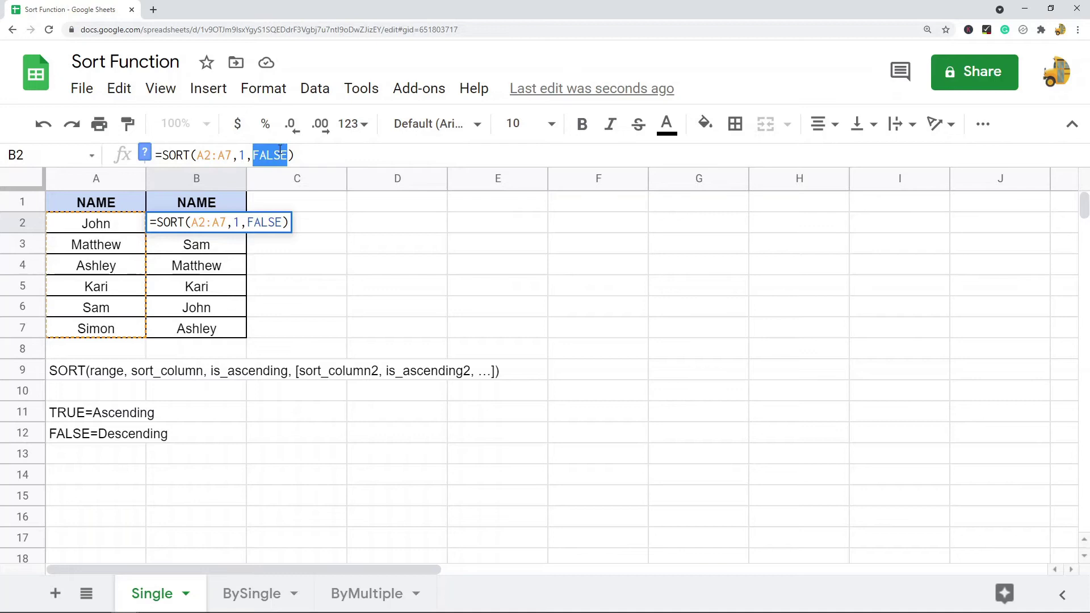
key("Escape")
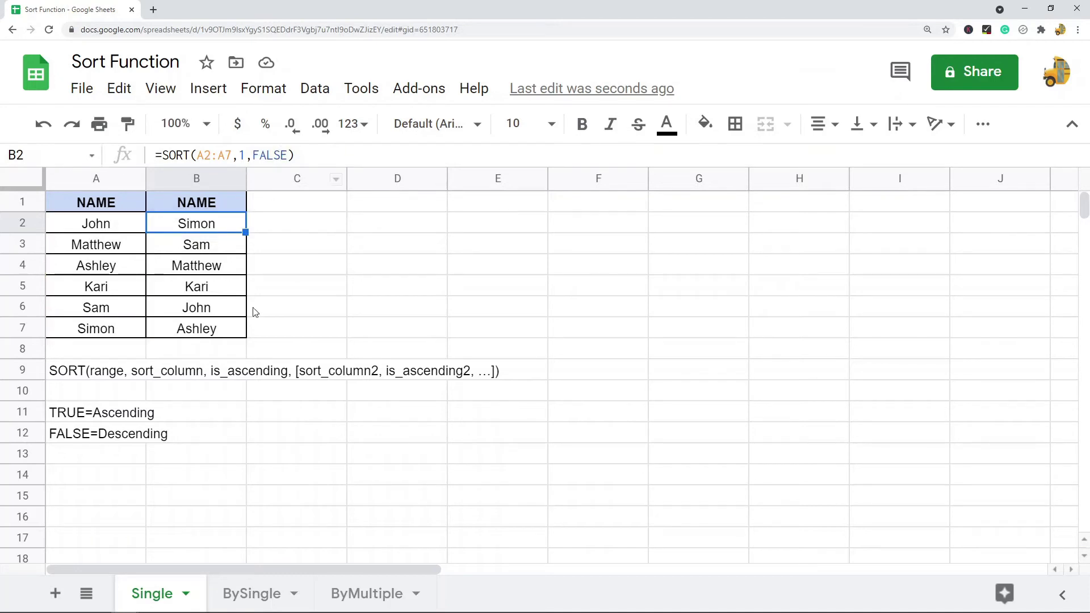
- Switch to the BySingle tab and clear the E2:G7 output table
left_click(250, 594)
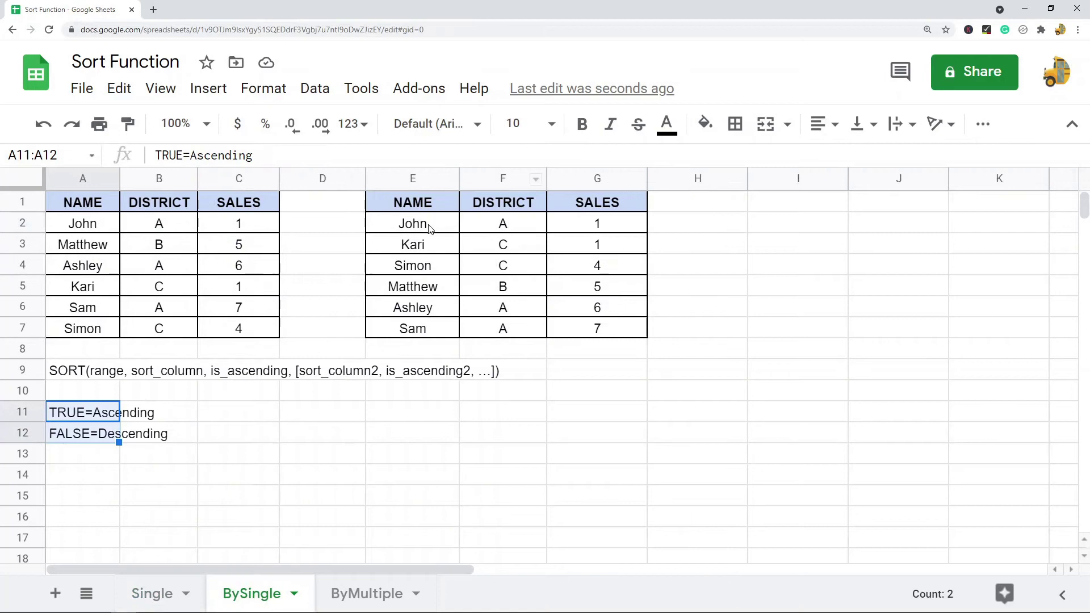
left_click_drag(432, 226, 595, 331)
key("Delete")
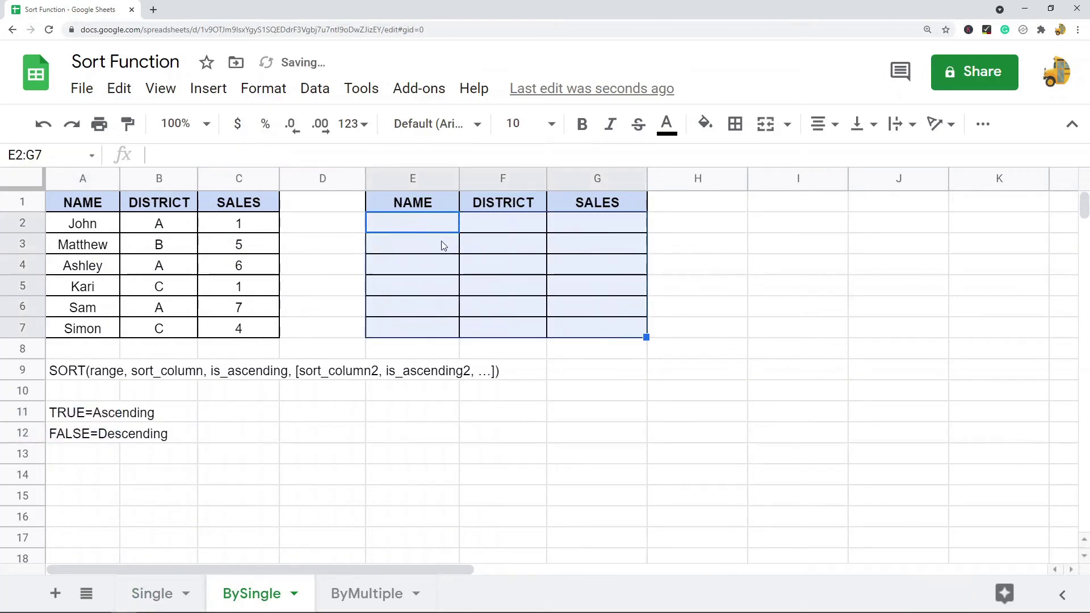
- Enter =SORT(A2:C7,3,TRUE) in E2 to sort the table by ascending sales
left_click(418, 227)
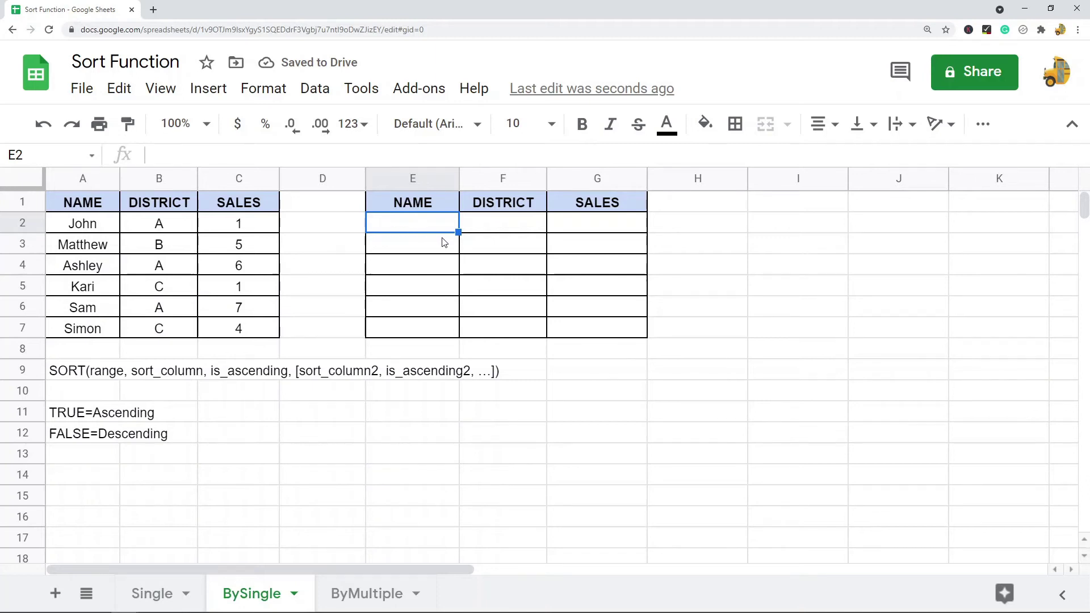
double_click(421, 221)
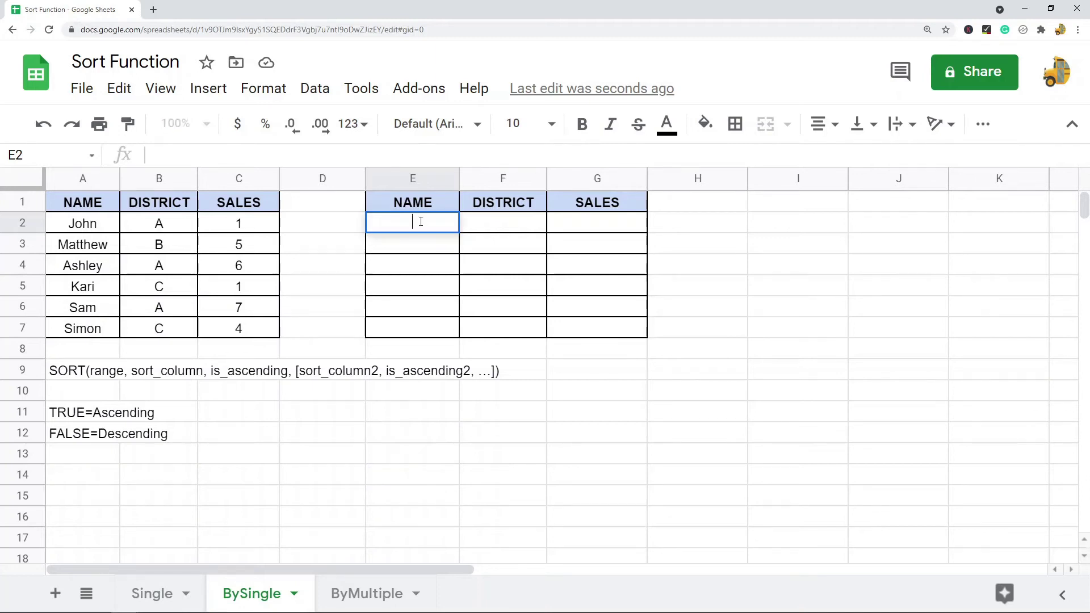
type("=sort")
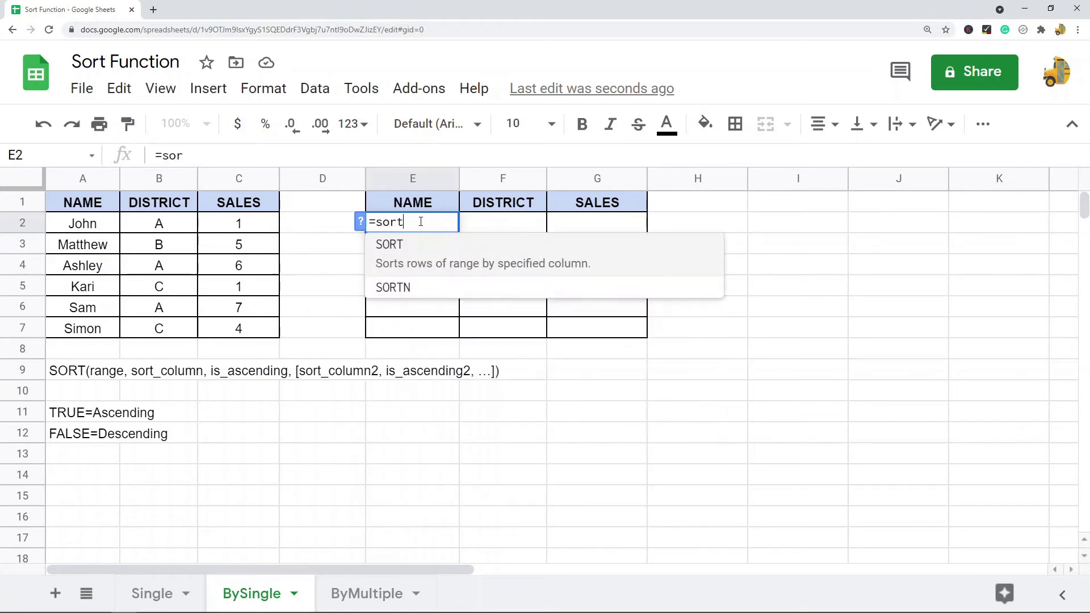
key("Tab")
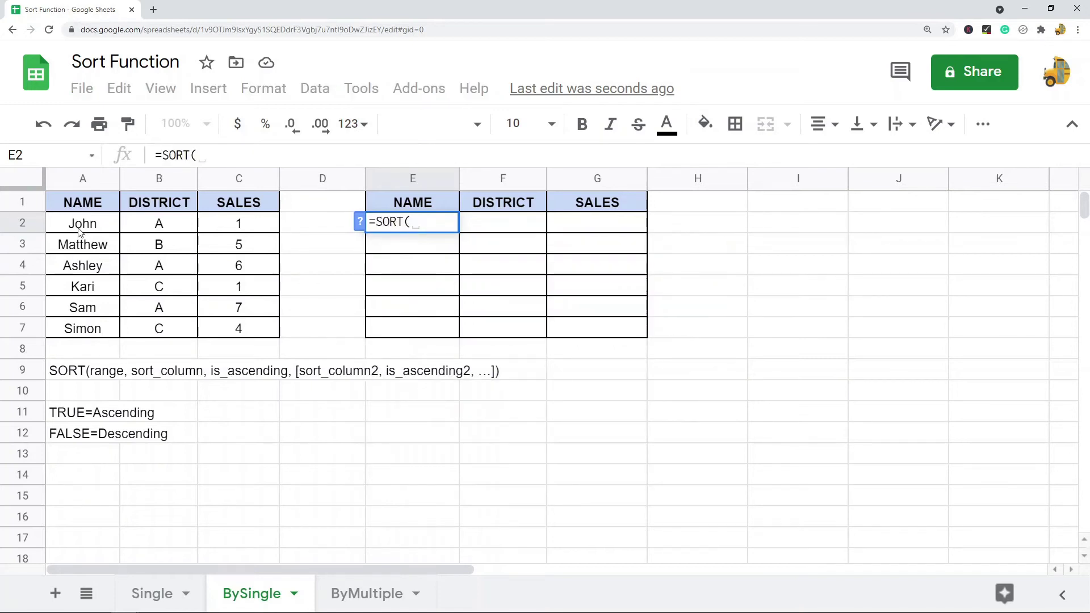
mouse_move(78, 227)
left_mouse_down()
mouse_move(239, 322)
mouse_move(239, 335)
left_mouse_up()
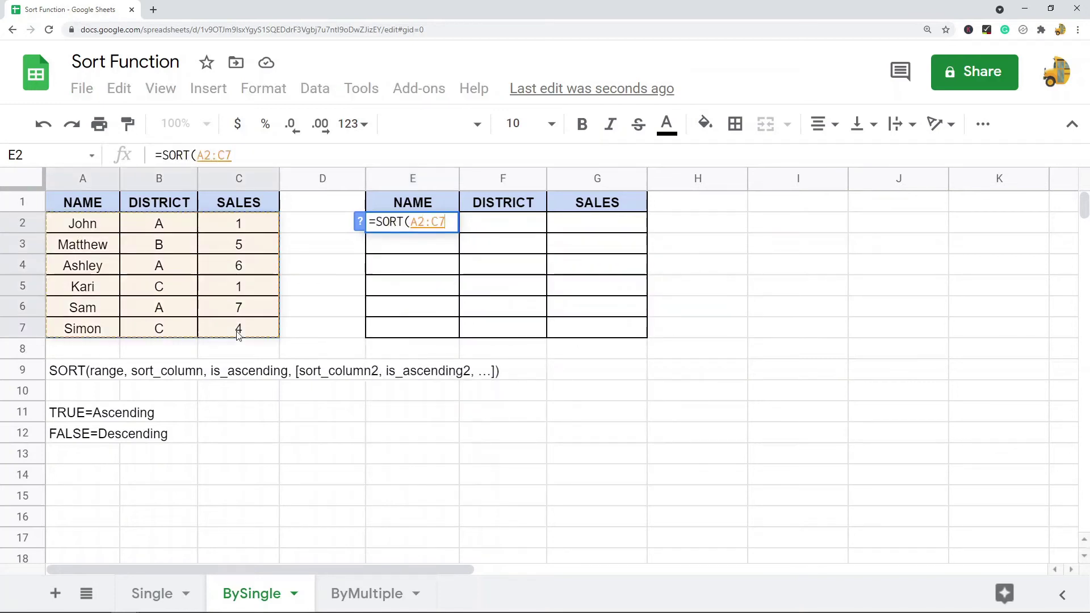
left_click(252, 158)
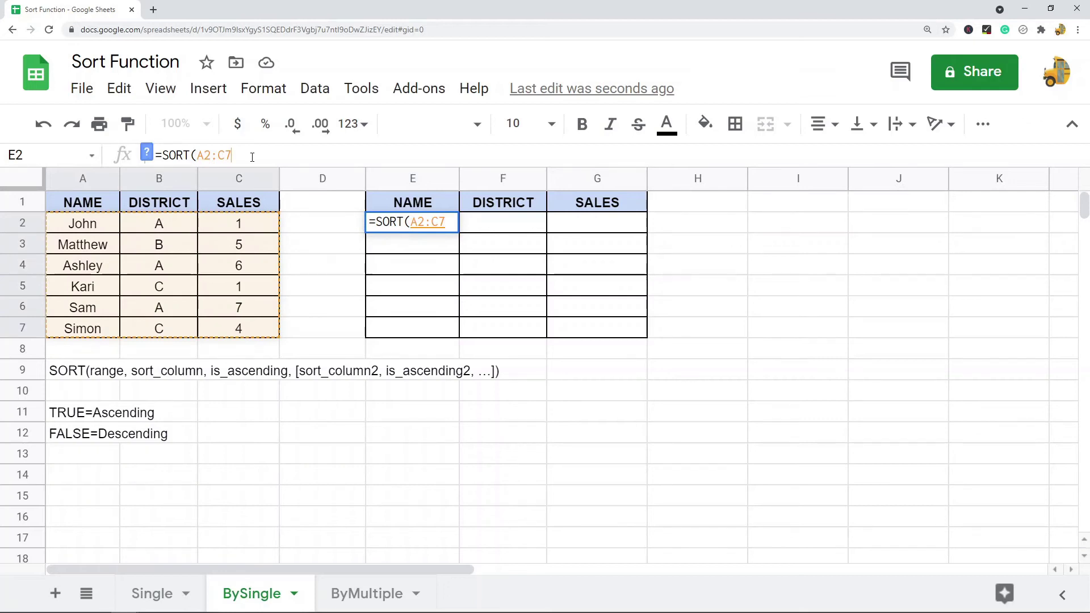
type(",3")
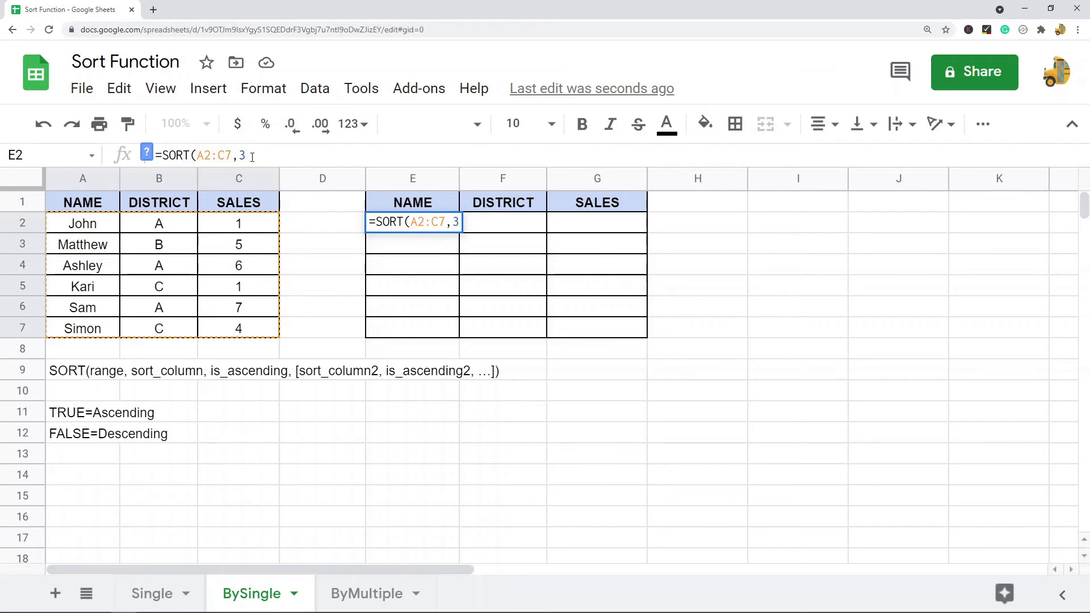
type(",TRU")
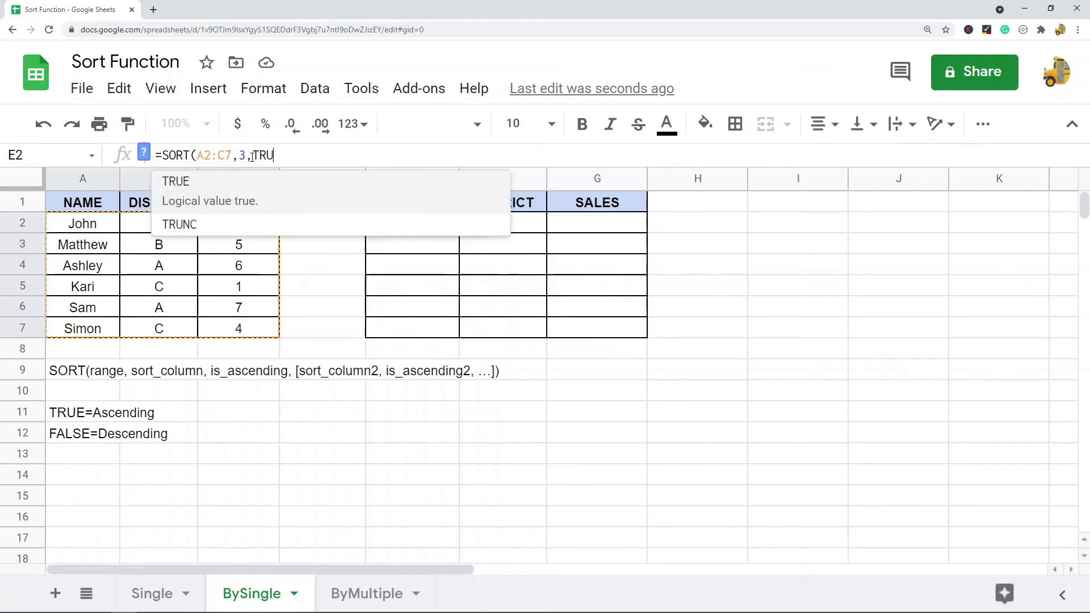
type("E)")
key("Return")
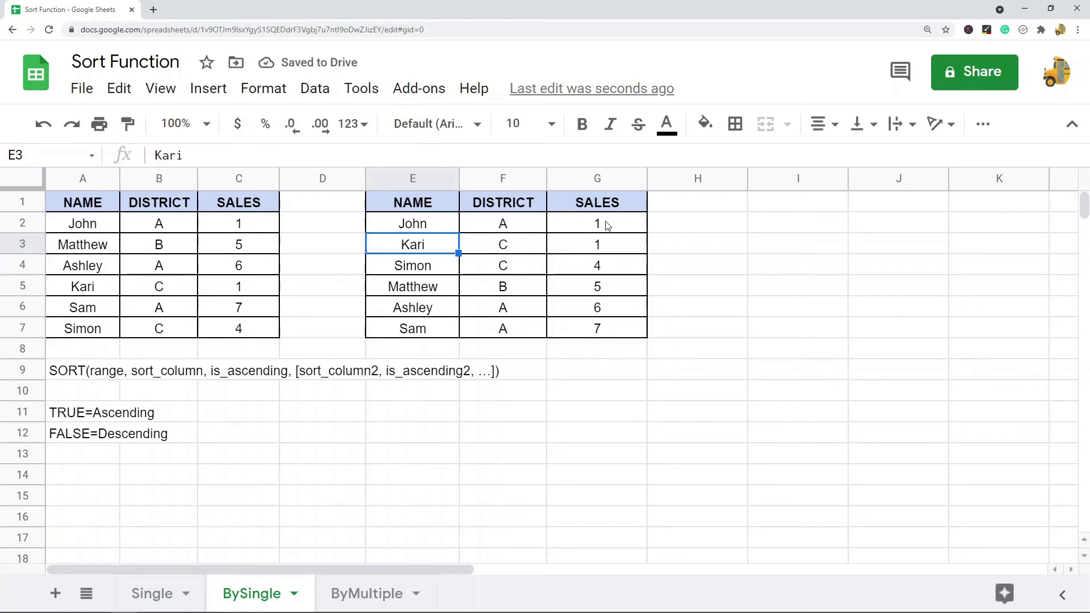
left_click(380, 221)
double_click(246, 156)
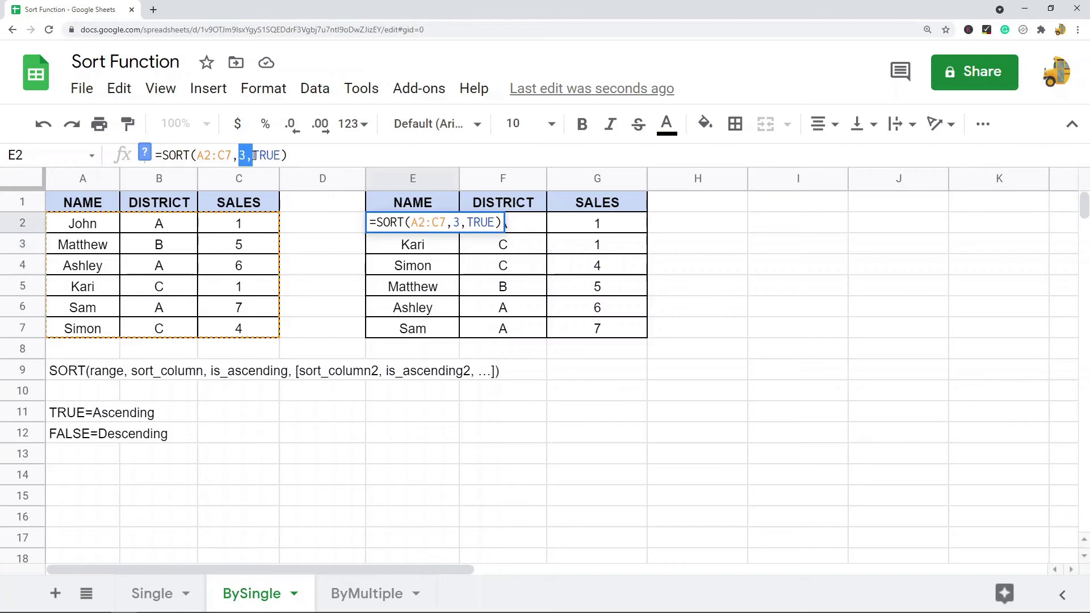
double_click(259, 154)
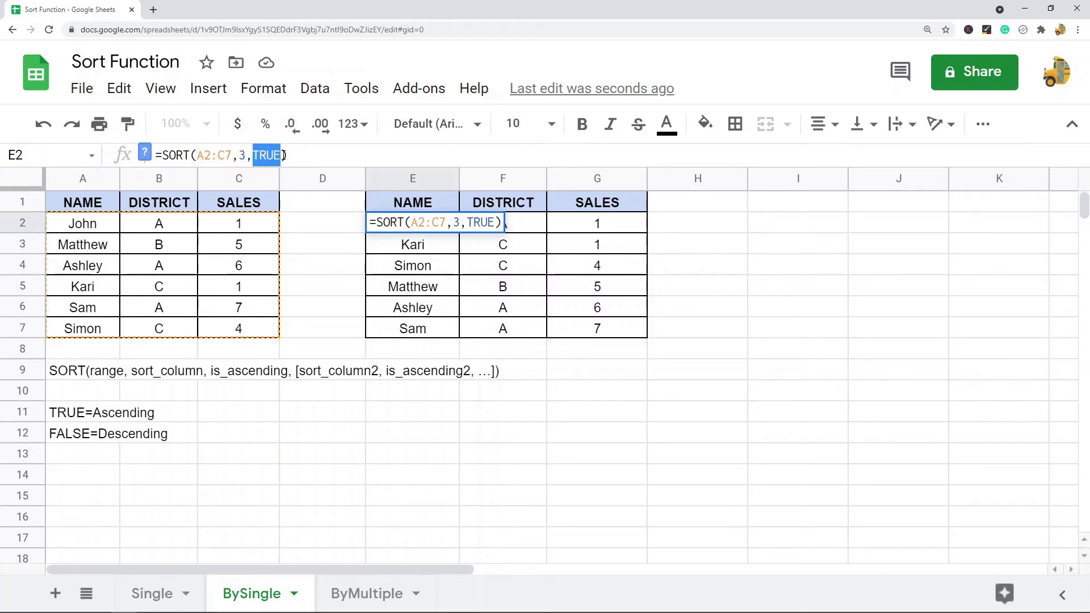
key("Escape")
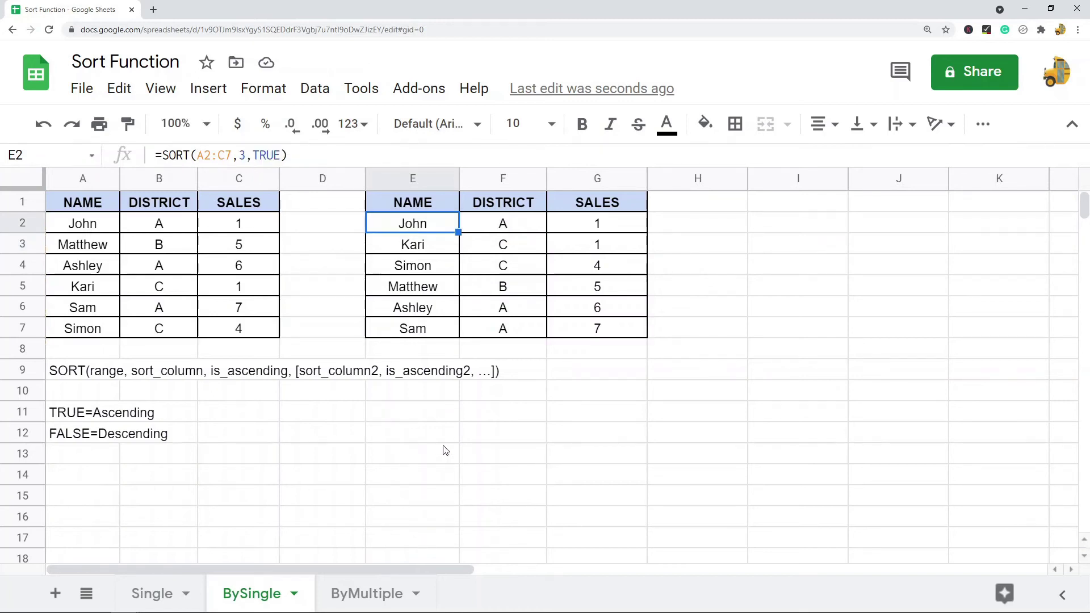
- Switch to the ByMultiple tab and clear the E2:G7 output table
left_click(336, 595)
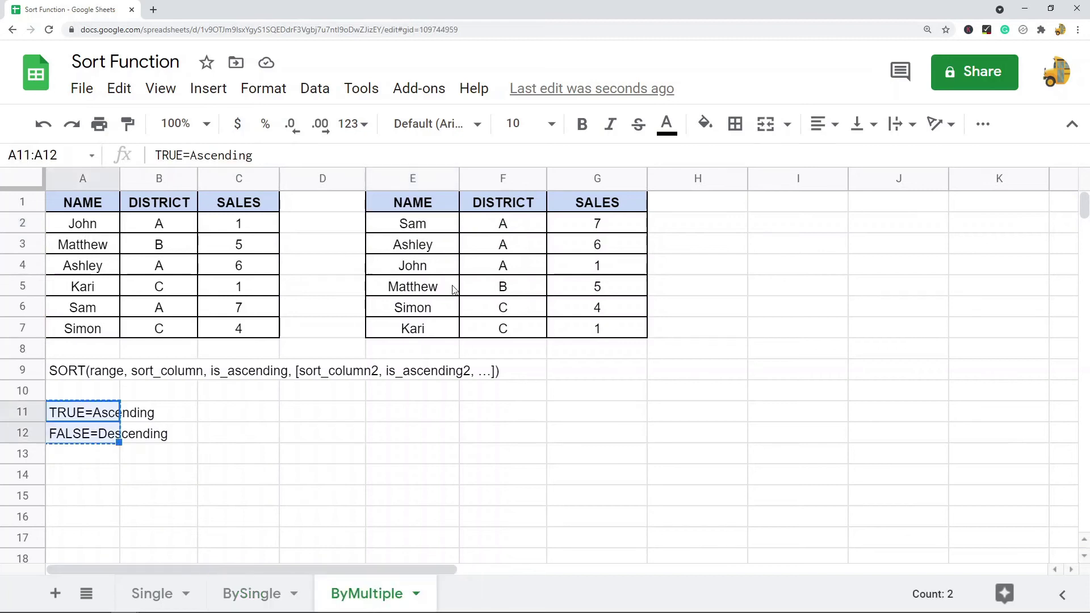
left_click_drag(413, 224, 588, 327)
key("Delete")
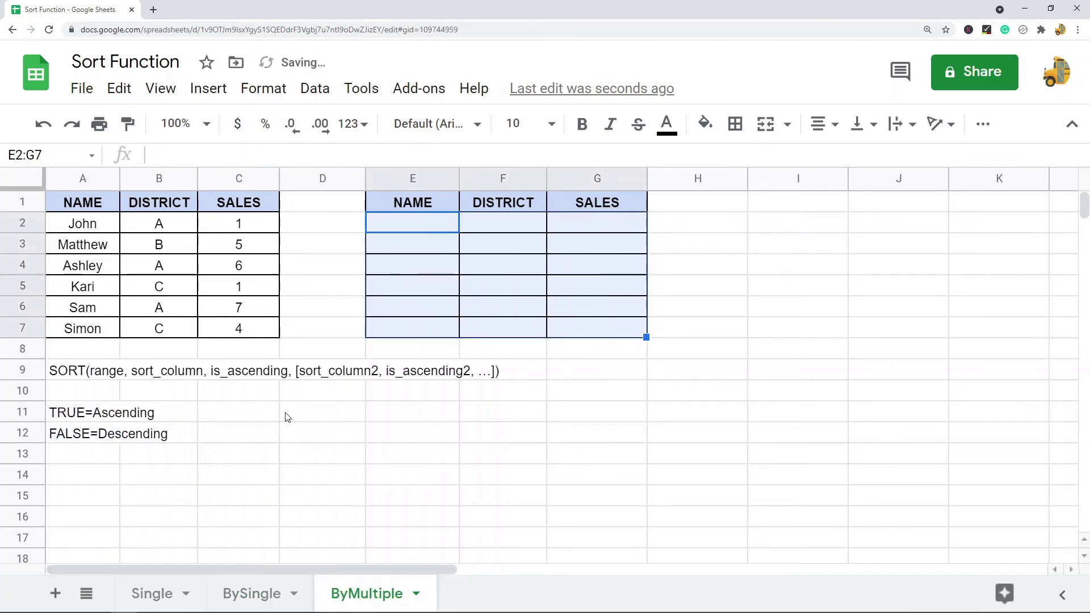
left_click(287, 412)
- Review the A9 multi-column SORT syntax and point out the DISTRICT and SALES columns
left_click(60, 374)
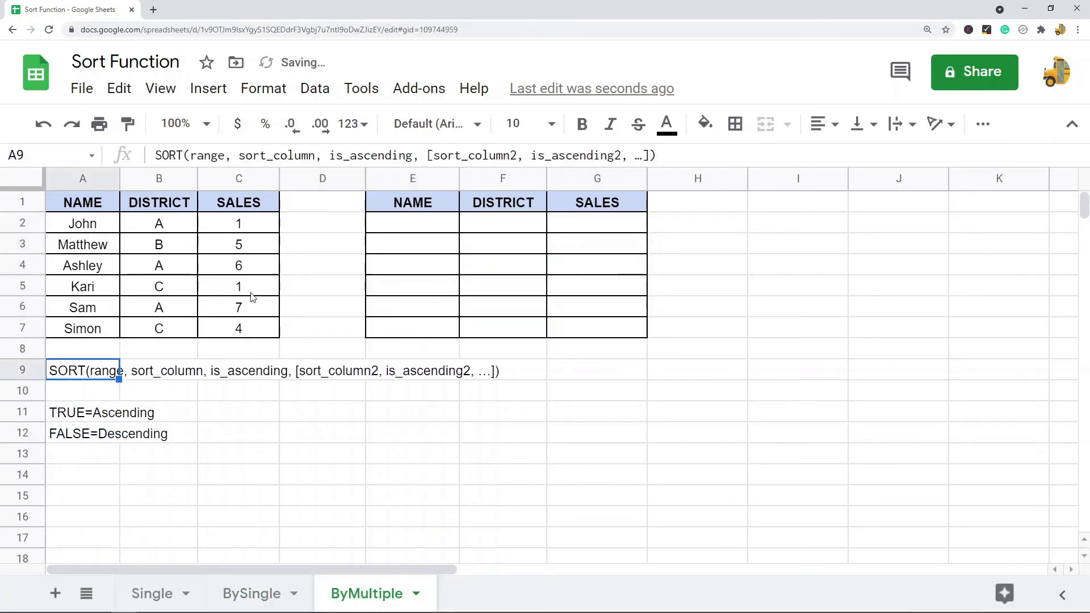
left_click(428, 155)
left_click_drag(428, 155, 627, 156)
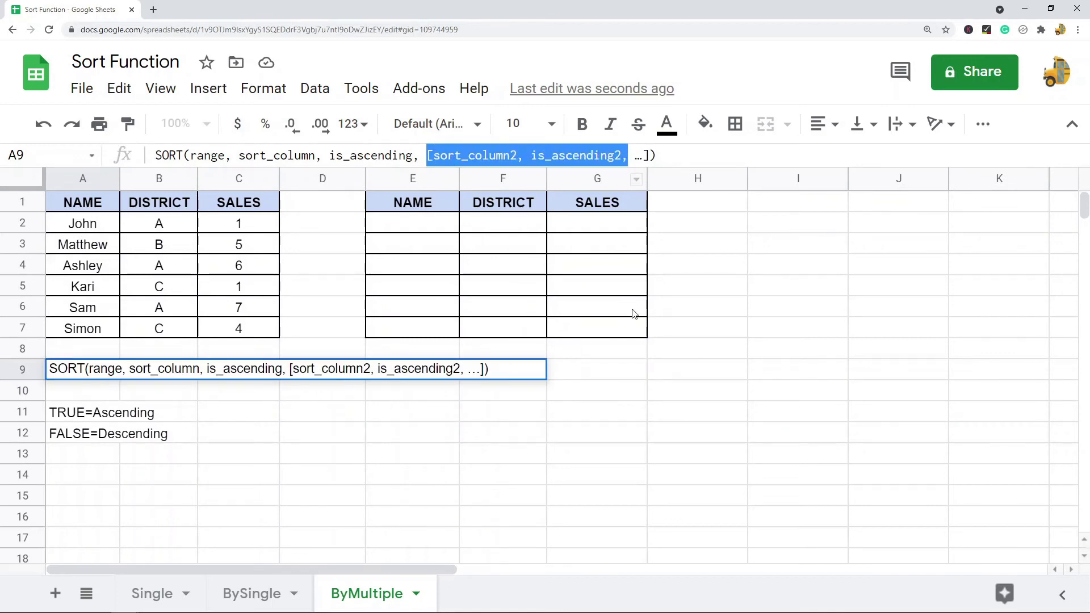
double_click(397, 227)
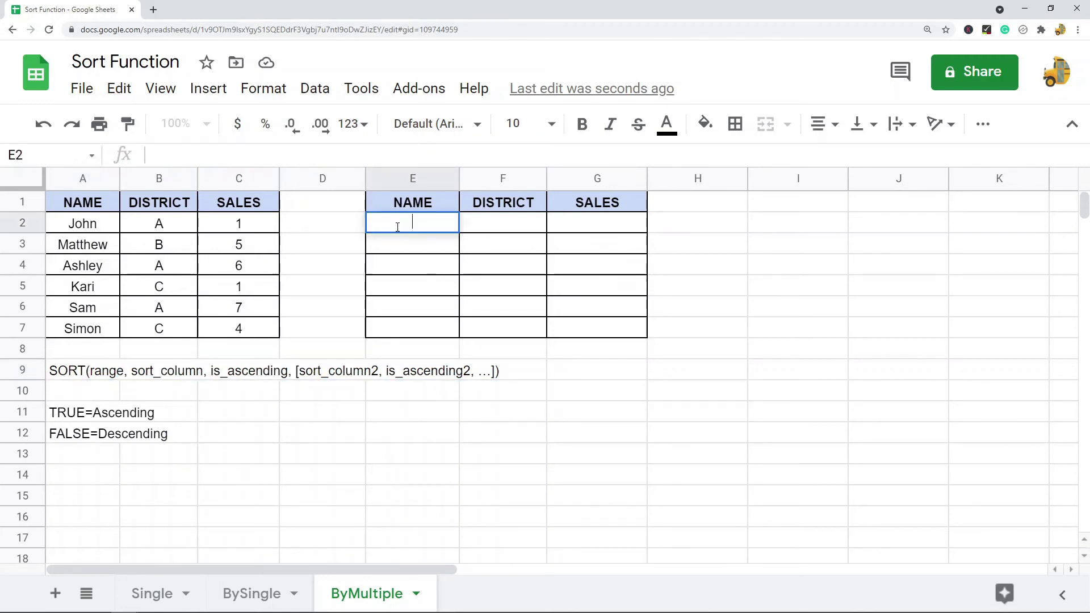
left_click_drag(162, 204, 162, 333)
left_click_drag(267, 203, 273, 329)
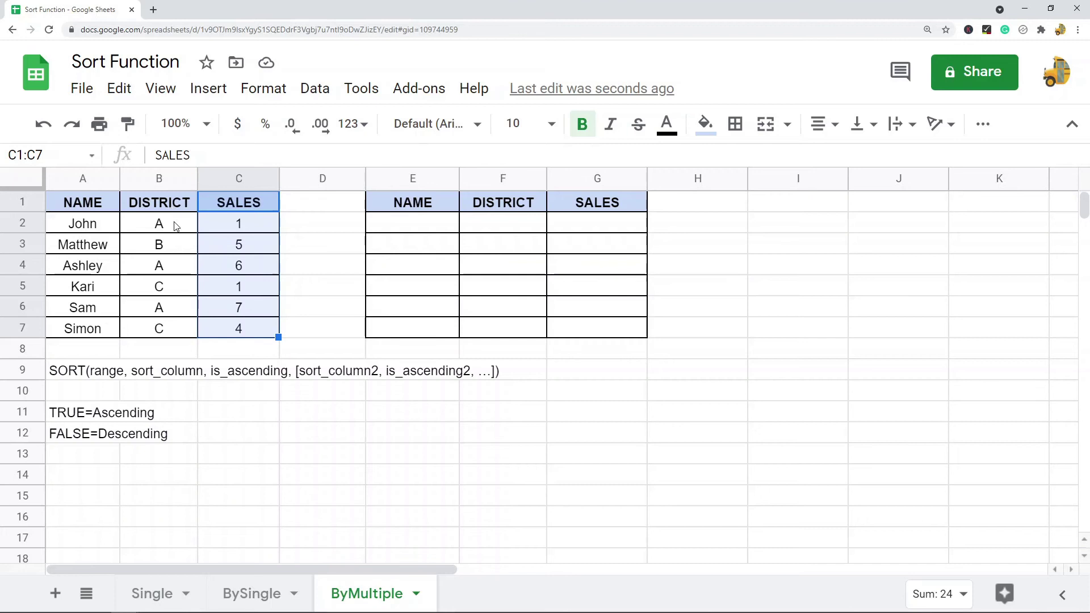
left_click_drag(171, 207, 170, 335)
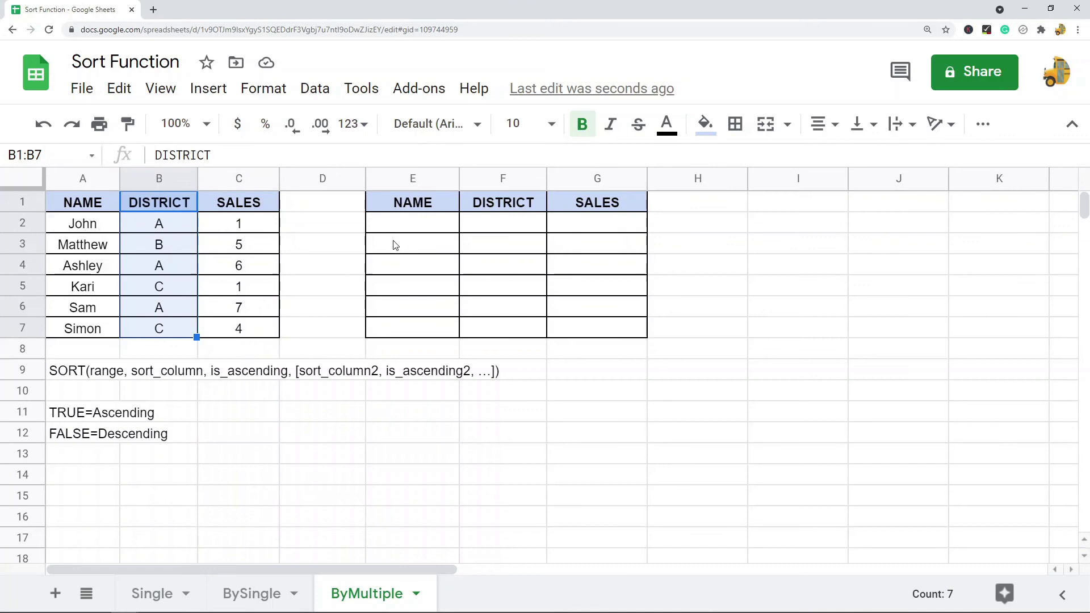
- Enter =SORT(A2:C7,2,TRUE,3,FALSE) in E2, sorting by district then descending sales
double_click(398, 223)
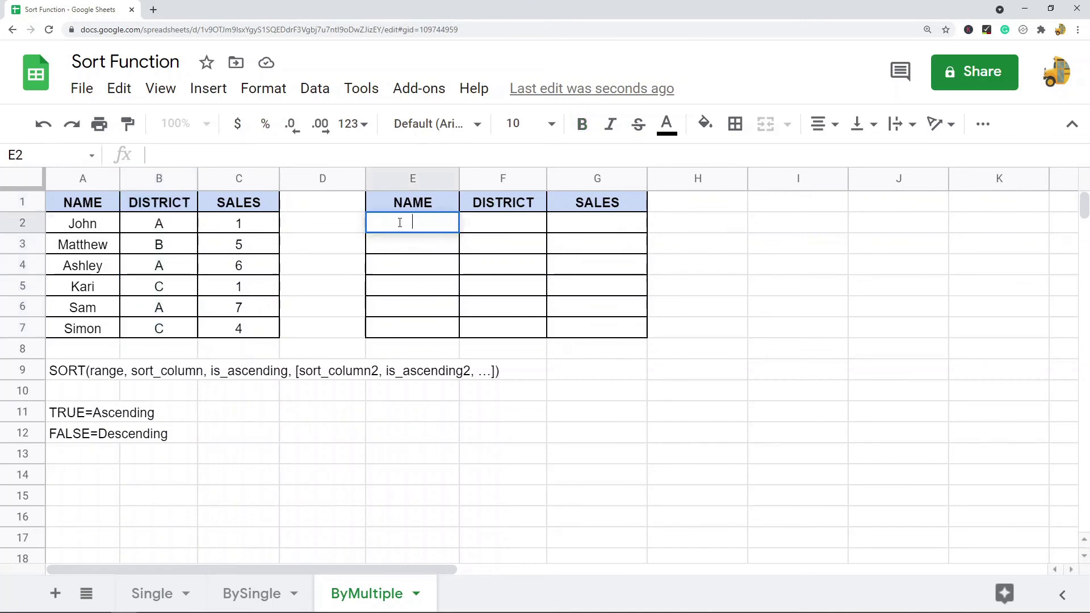
type("=sort")
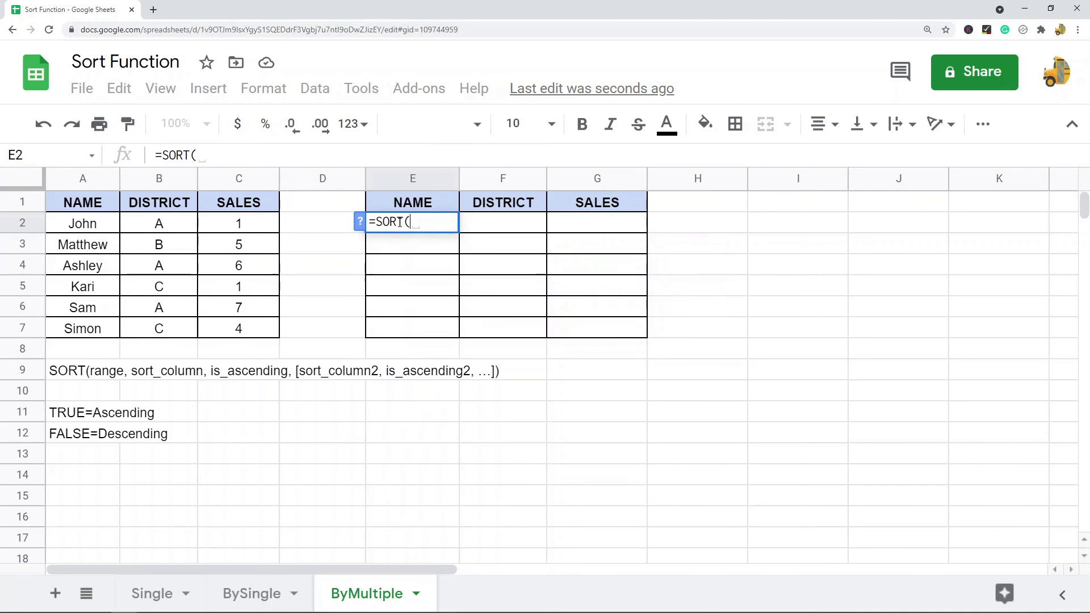
left_click_drag(86, 220, 234, 327)
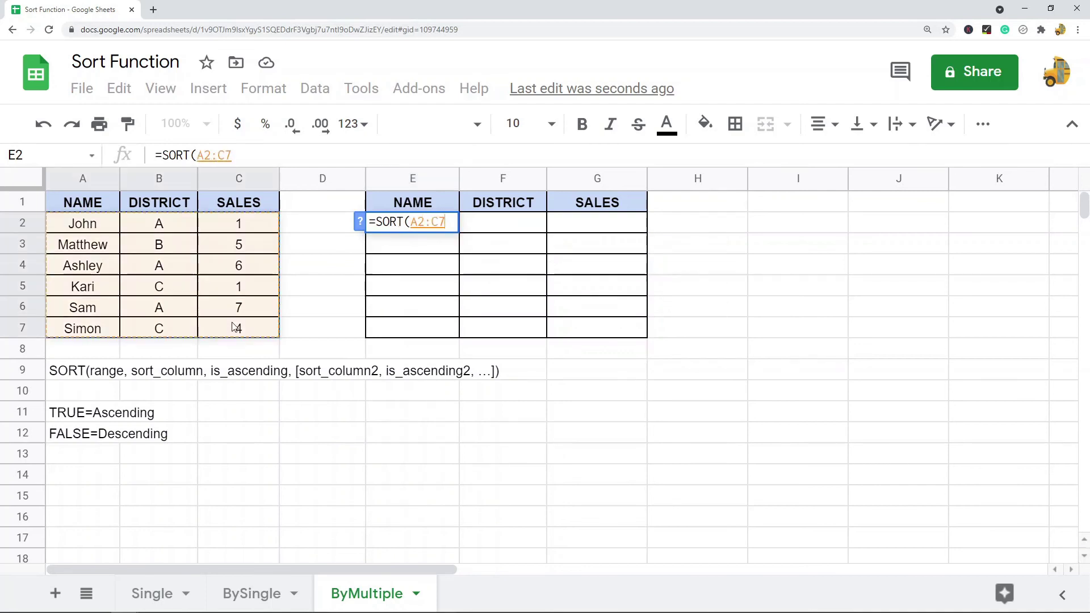
left_click(257, 159)
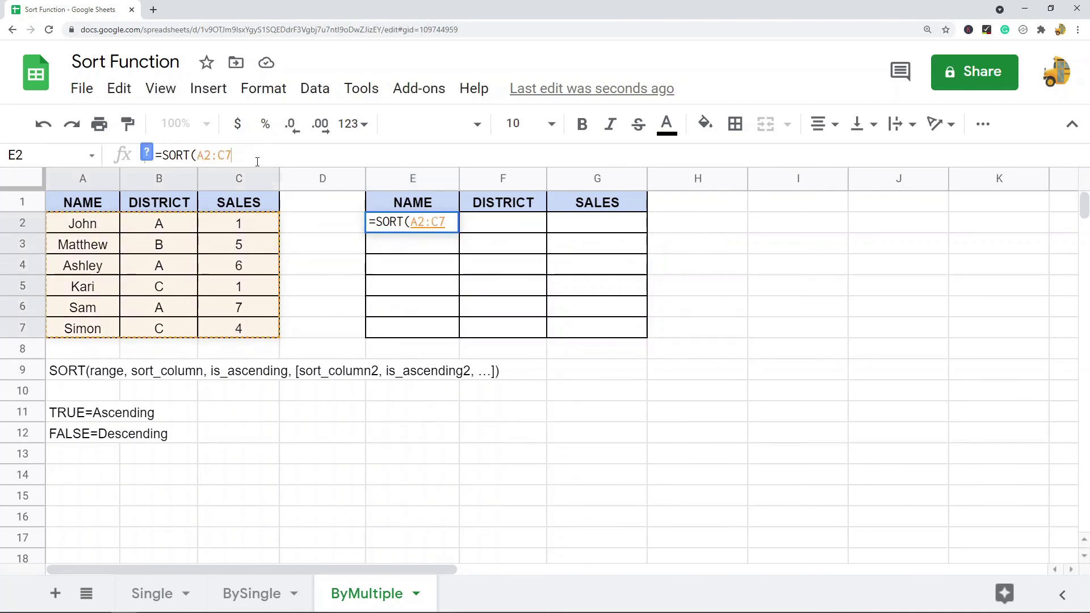
type(",2")
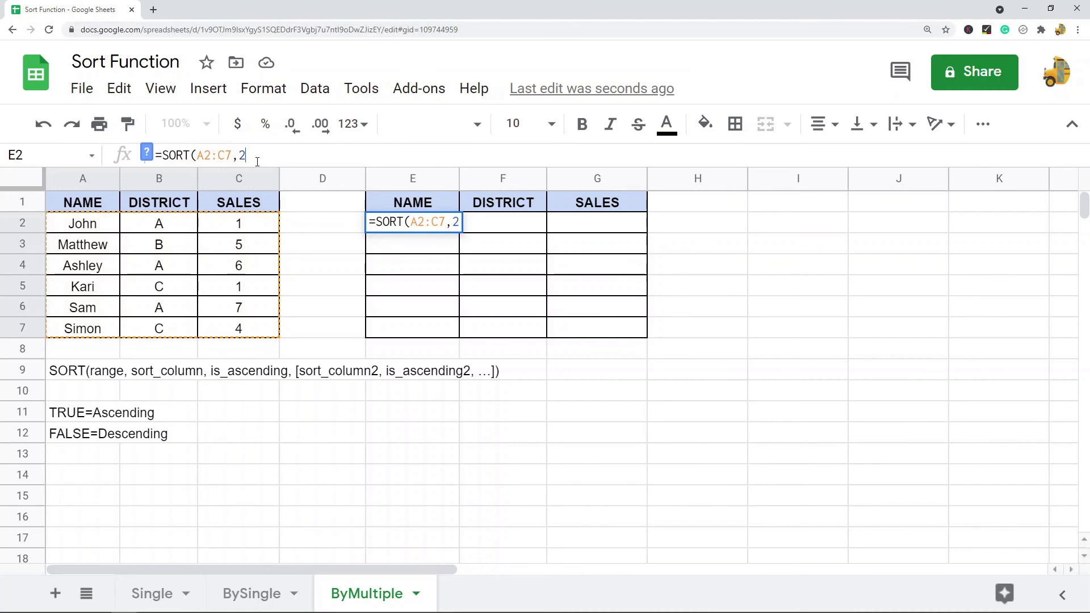
type(",TR")
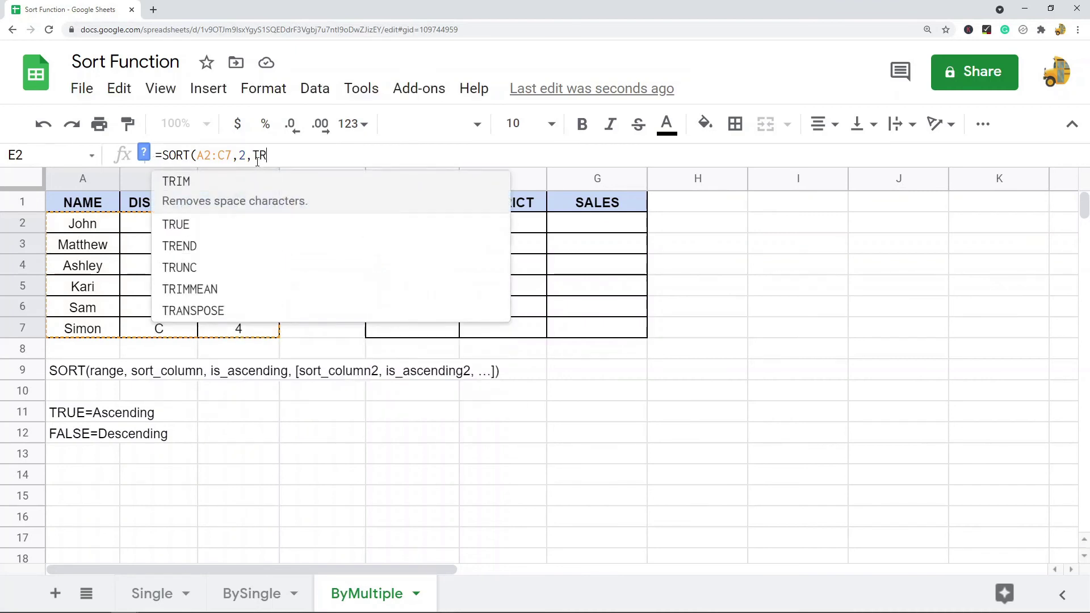
type("YE")
key("BackSpace")
key("BackSpace")
type("UE")
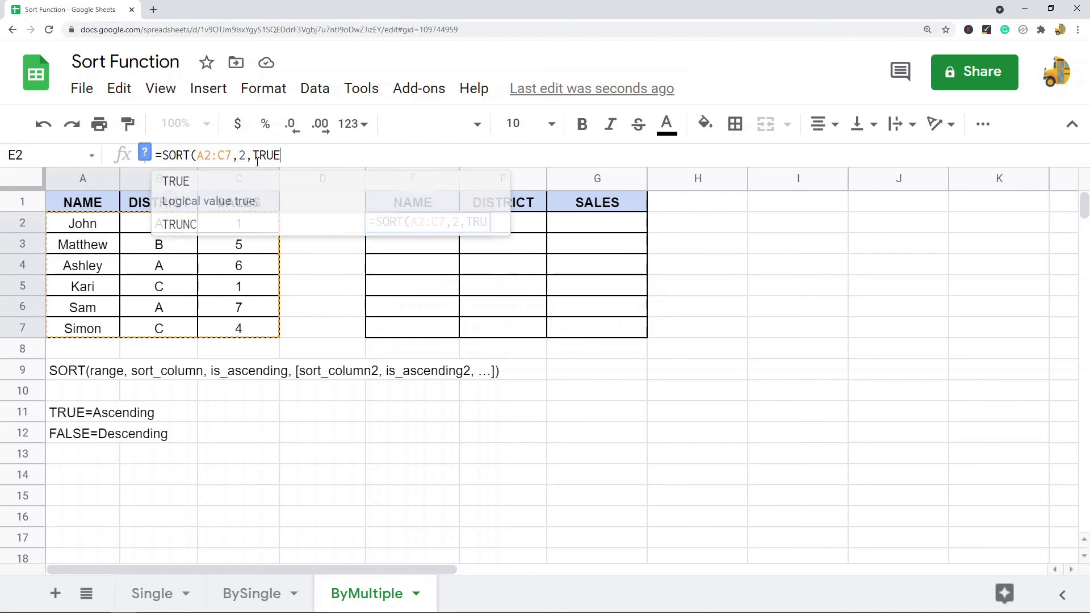
type(",3")
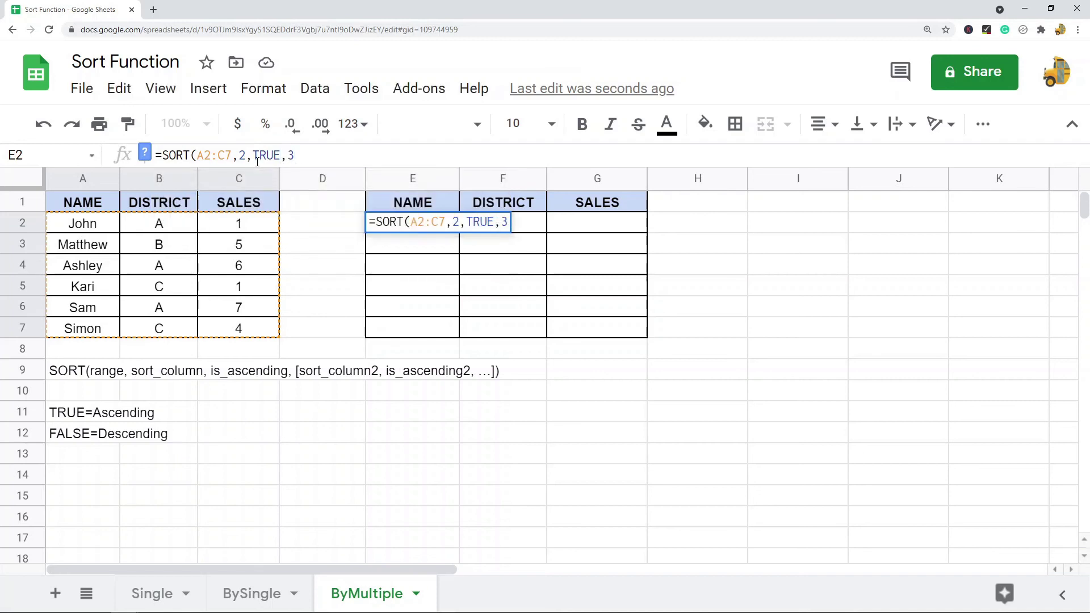
type(",FA")
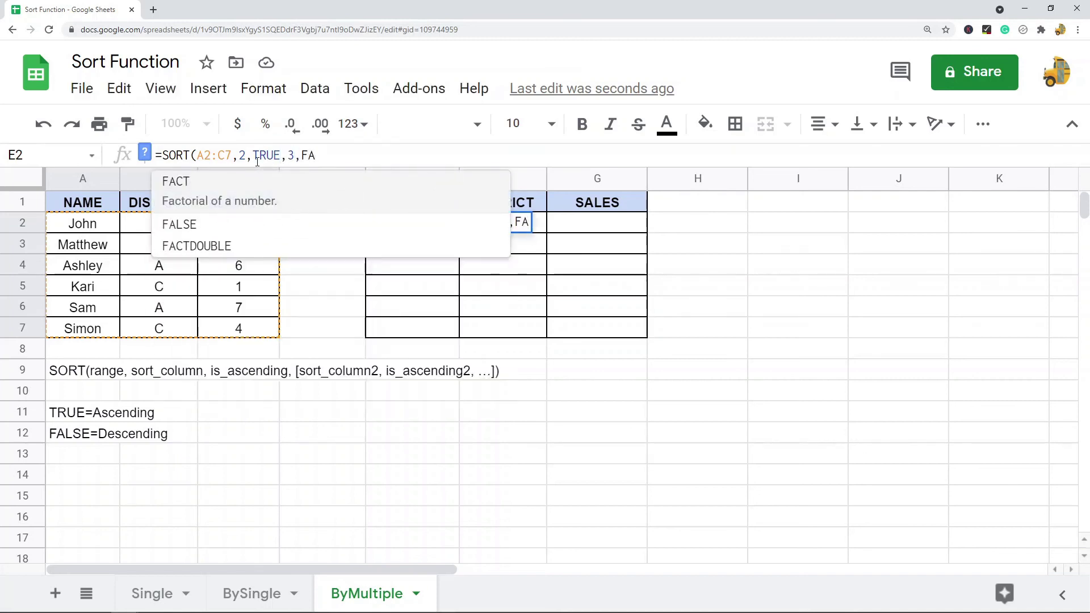
type("LSE)")
key("Return")
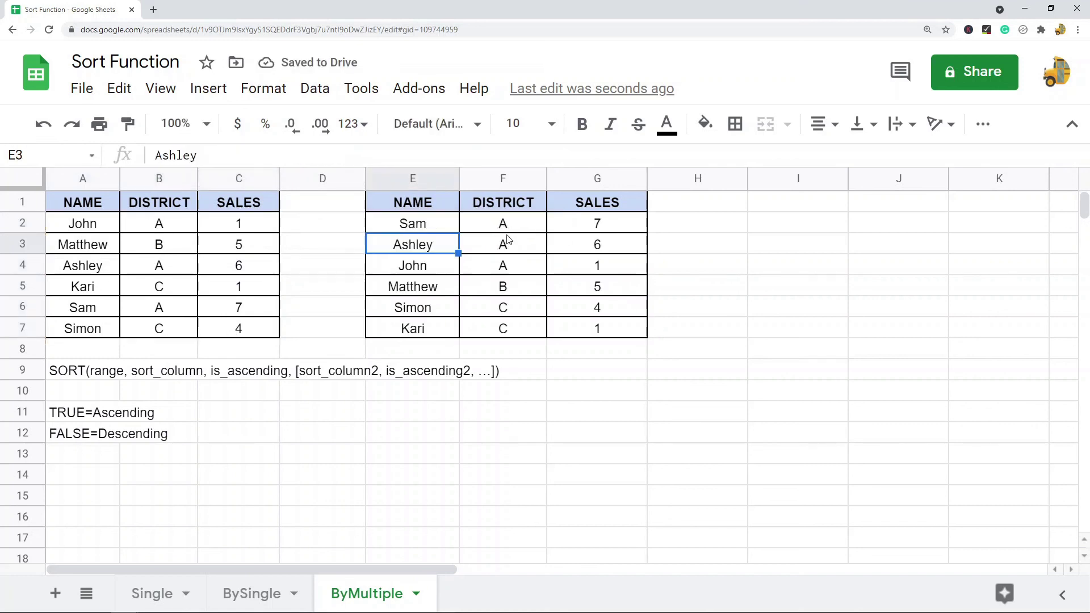
left_click_drag(507, 225, 514, 335)
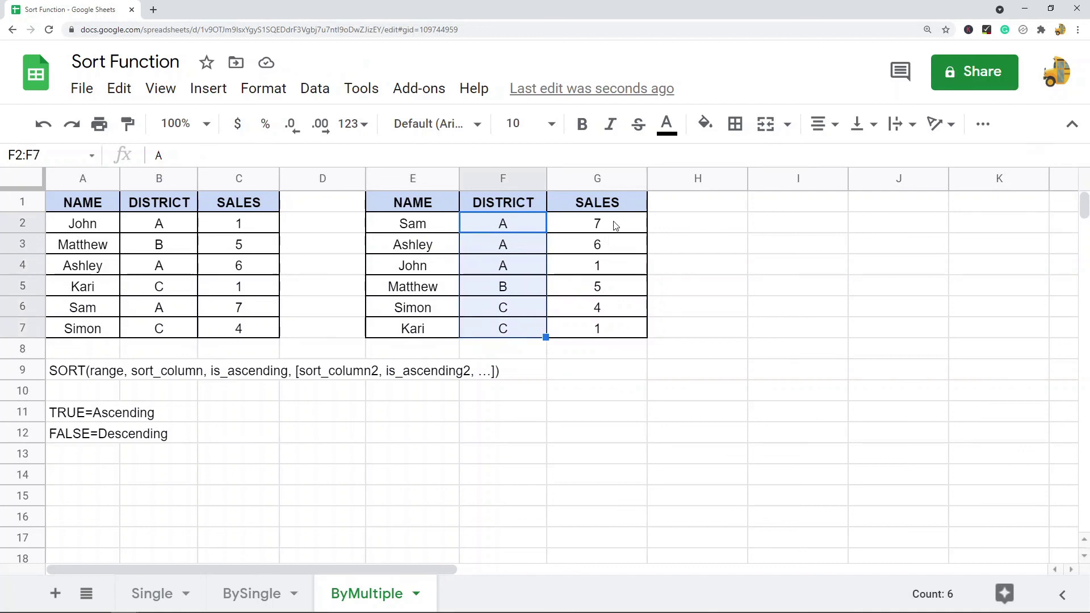
left_click(424, 231)
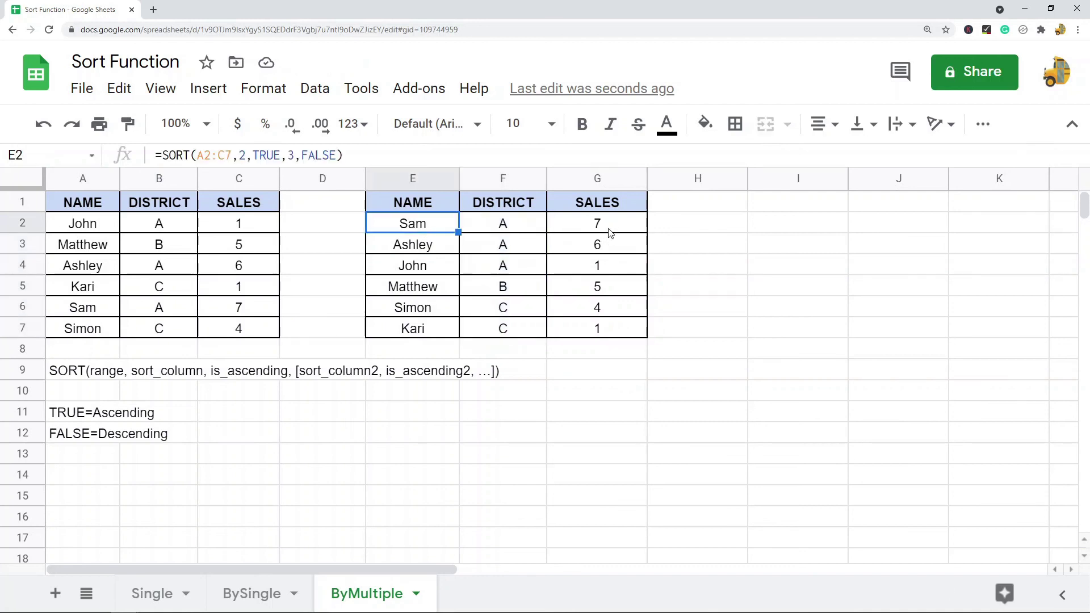